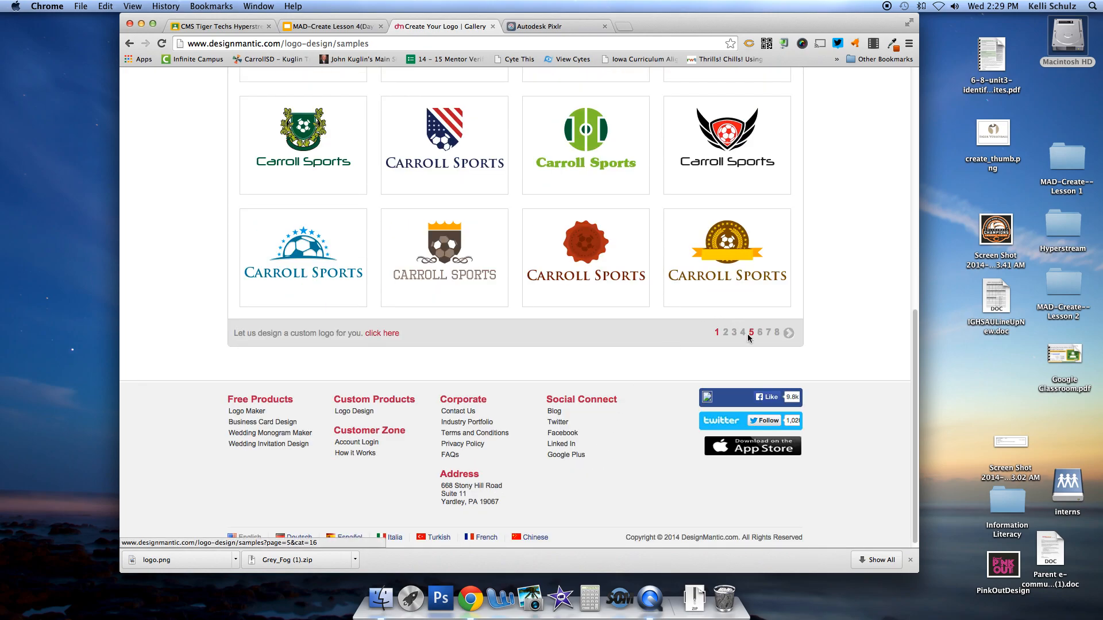
# Browse the Sports & Fitness logo designs through page 2 to the lower rows of page 3
pyautogui.click(724, 332)
pyautogui.scroll(-7, 592, 459)
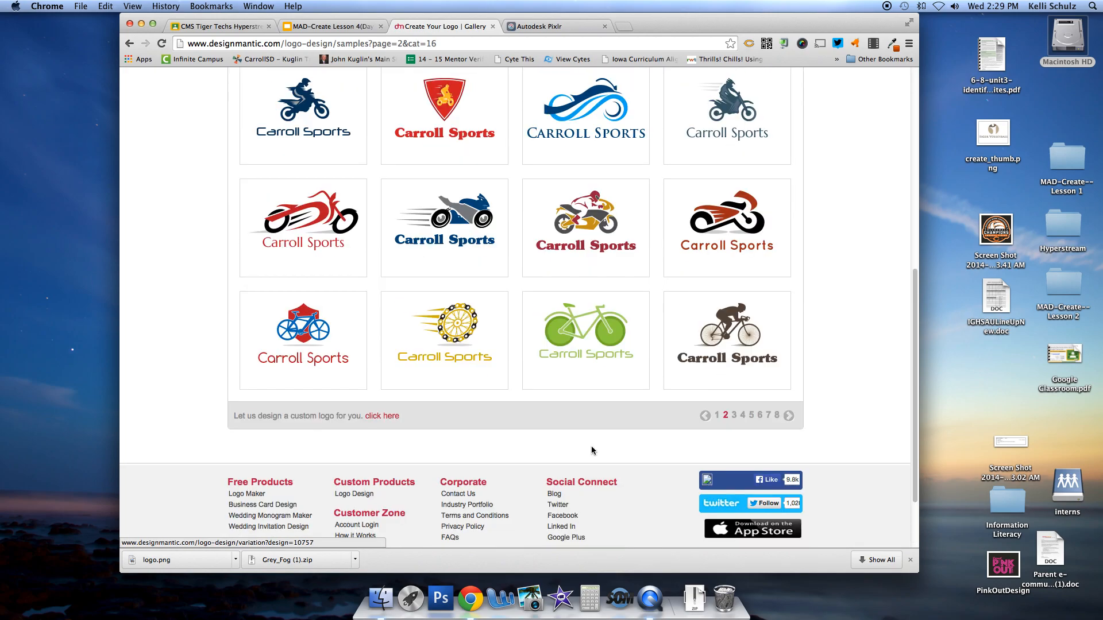
pyautogui.click(734, 416)
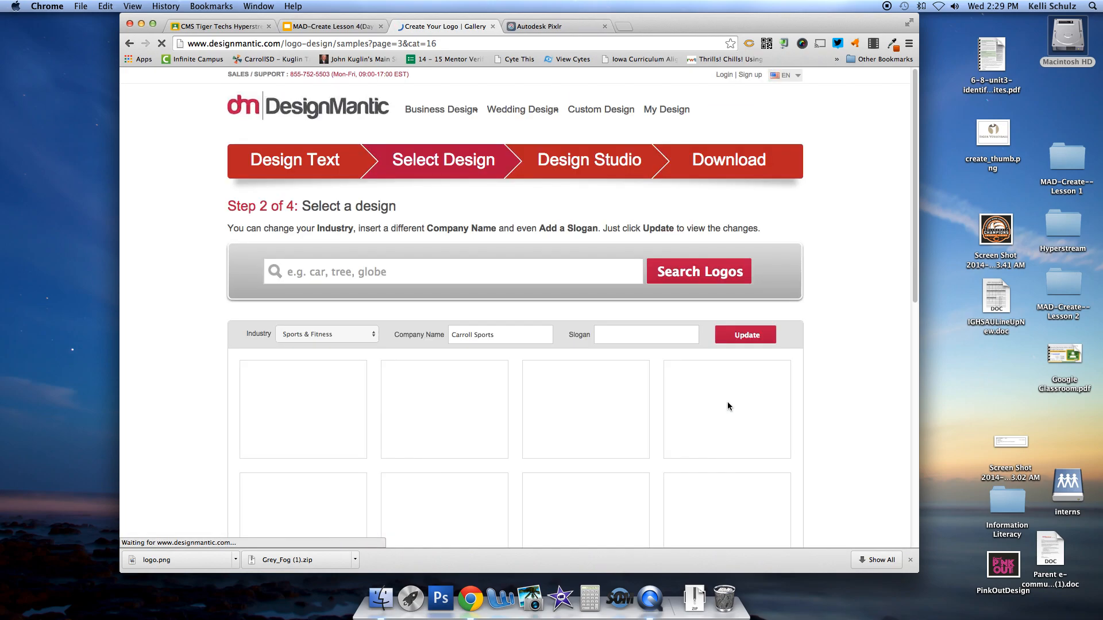
pyautogui.scroll(-6, 585, 397)
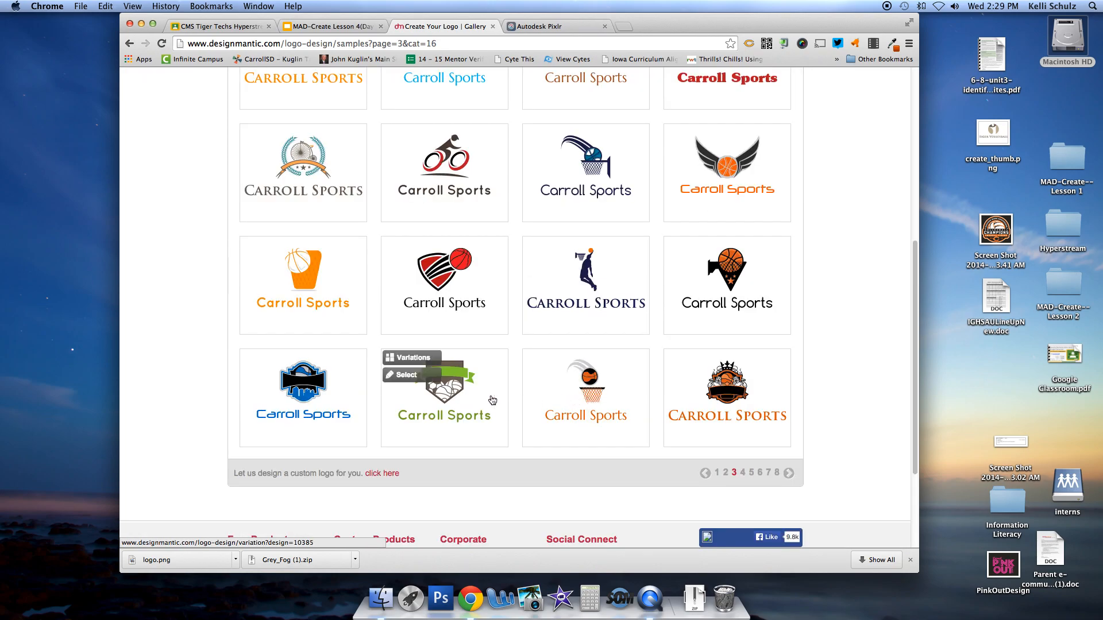
# View the color variations of the crowned basketball Carroll Sports logo, then close them
pyautogui.click(736, 405)
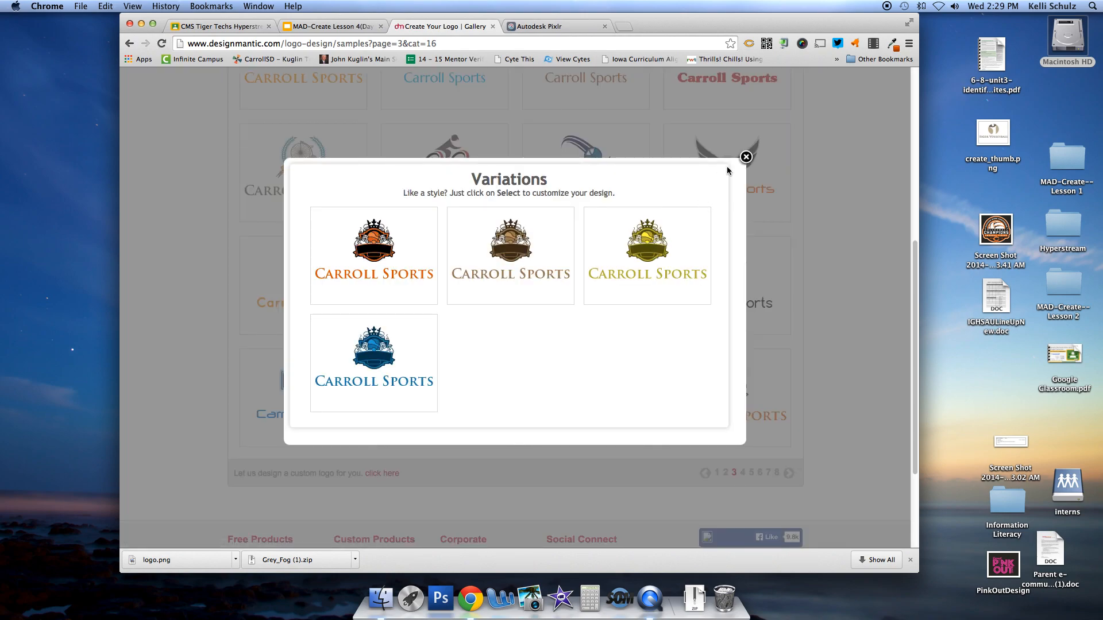
pyautogui.moveTo(389, 254)
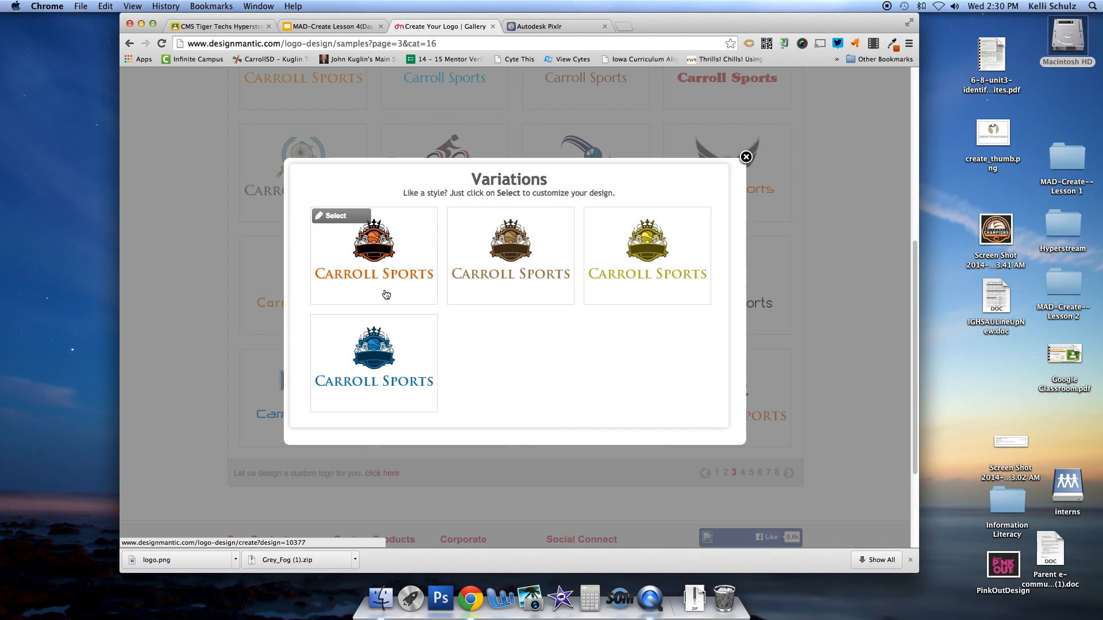
pyautogui.click(746, 157)
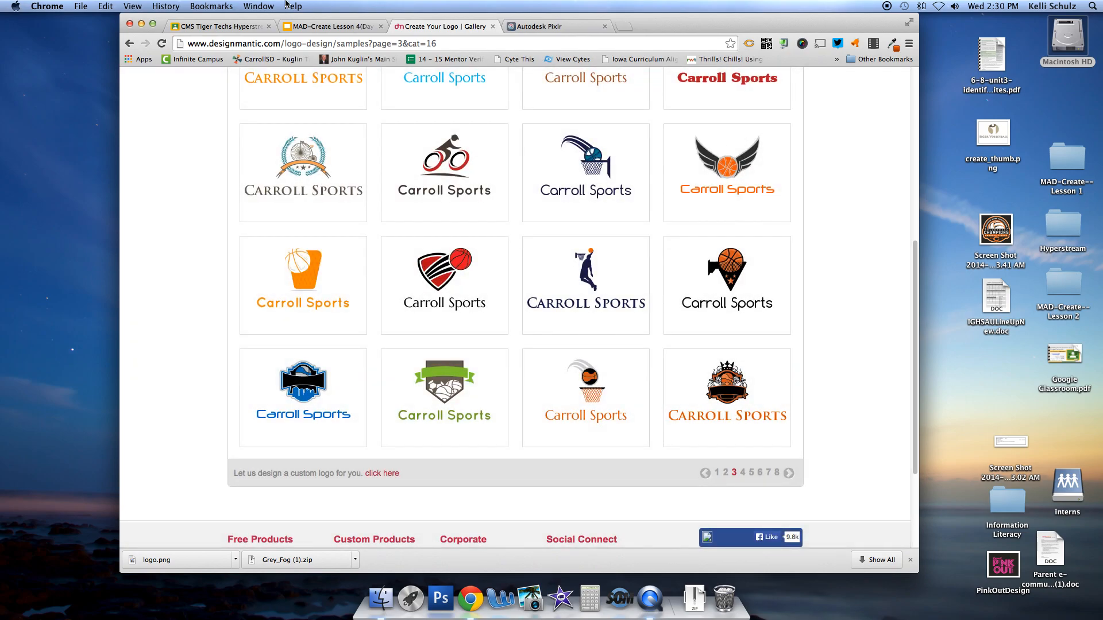
# Check the lesson's logo instructions, then save the crowned basketball logo image to the Desktop as "logo"
pyautogui.click(327, 27)
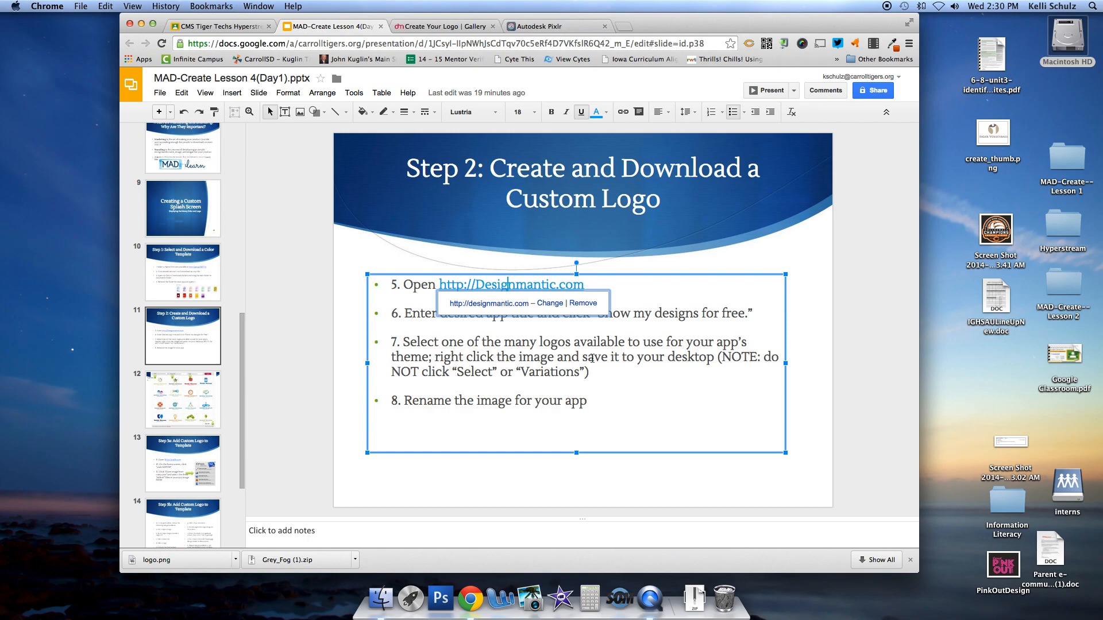
pyautogui.click(441, 27)
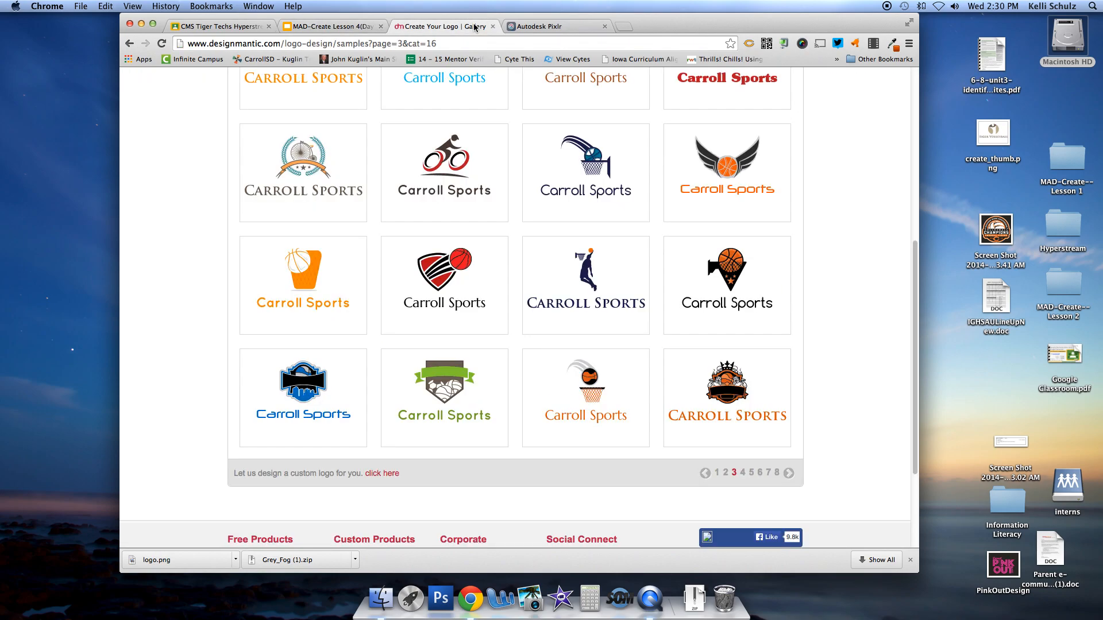
pyautogui.rightClick(727, 399)
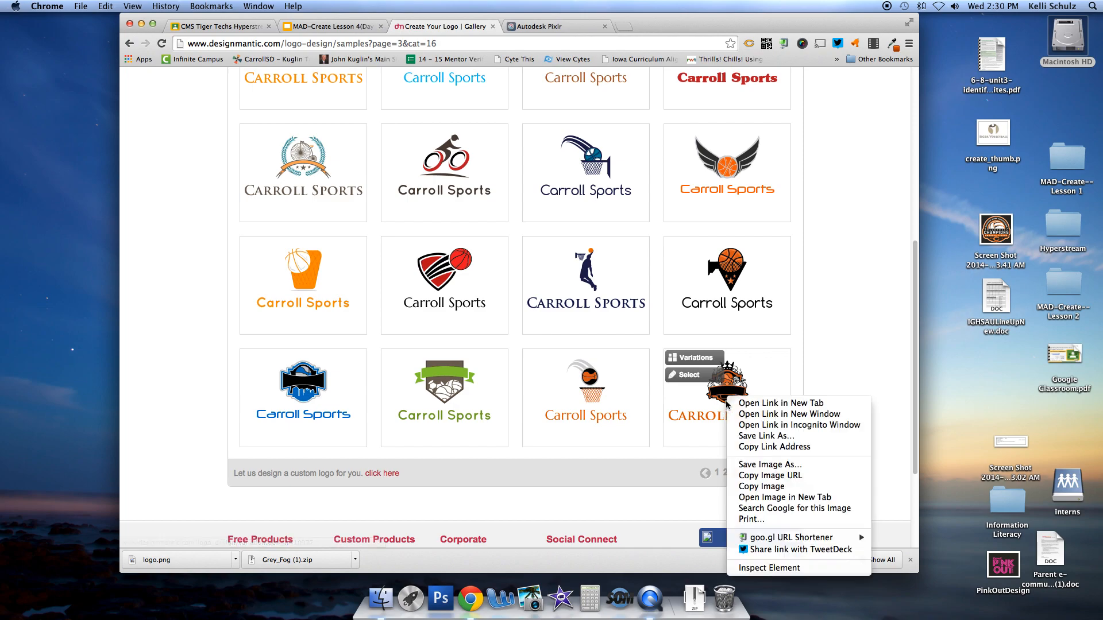
pyautogui.click(737, 464)
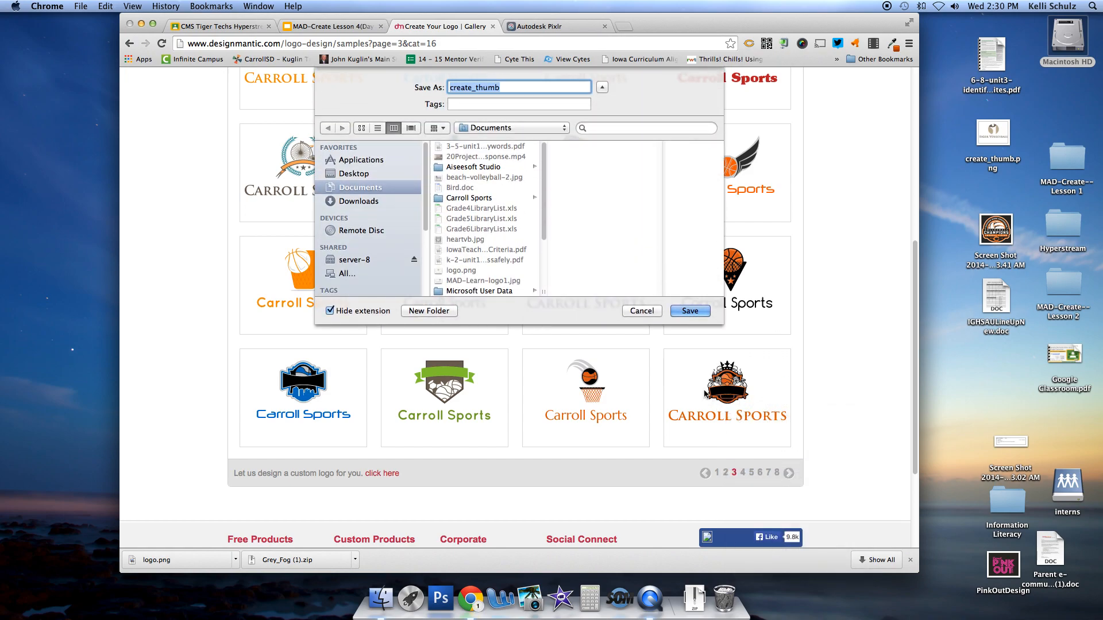
pyautogui.write('logo')
pyautogui.click(374, 174)
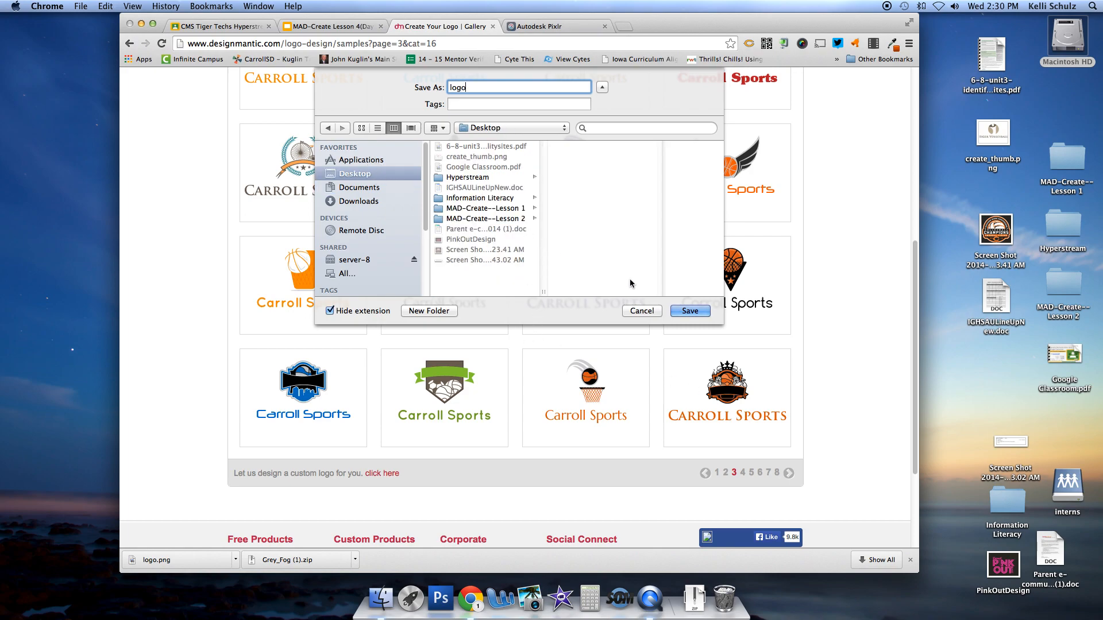
pyautogui.click(689, 310)
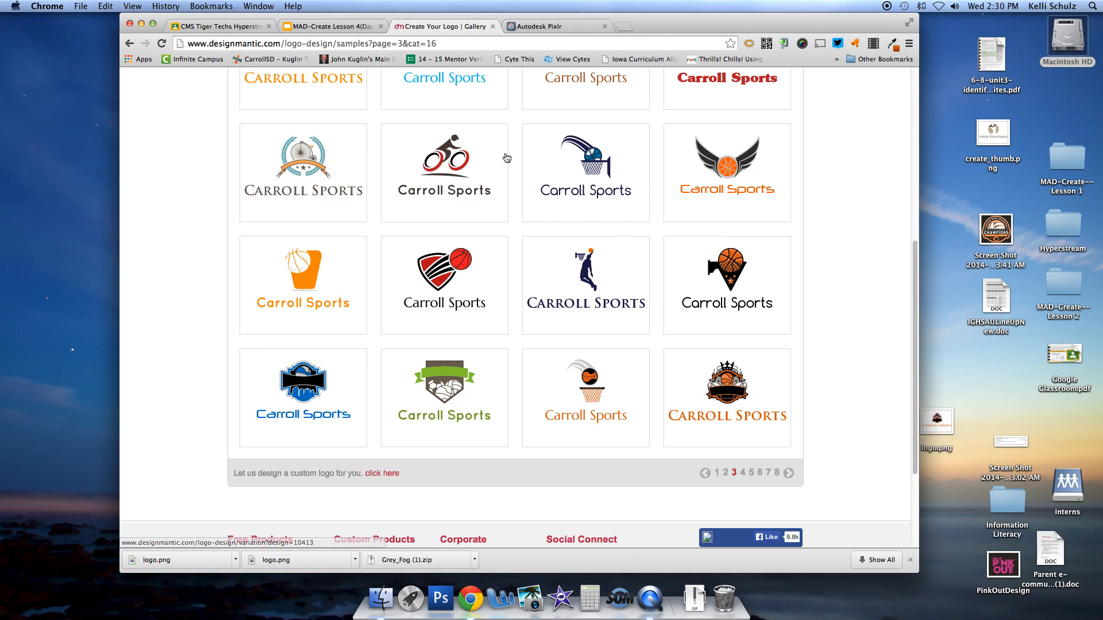
# Review the lesson slides from Step 2 on to "Step 3a: Add Custom Logo to Template"
pyautogui.click(331, 26)
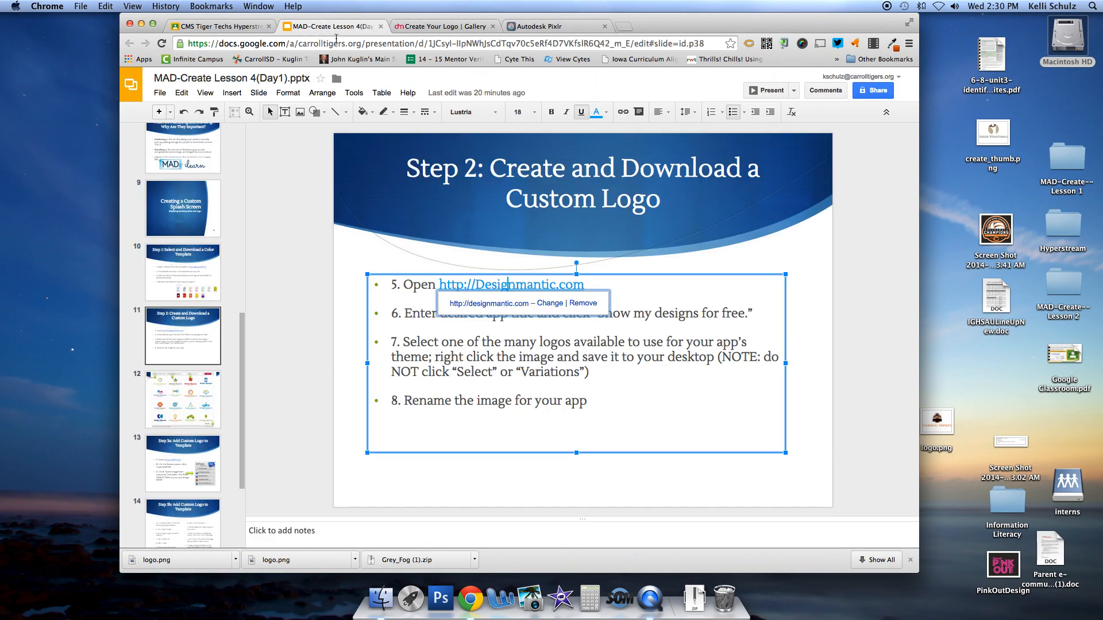
pyautogui.click(480, 370)
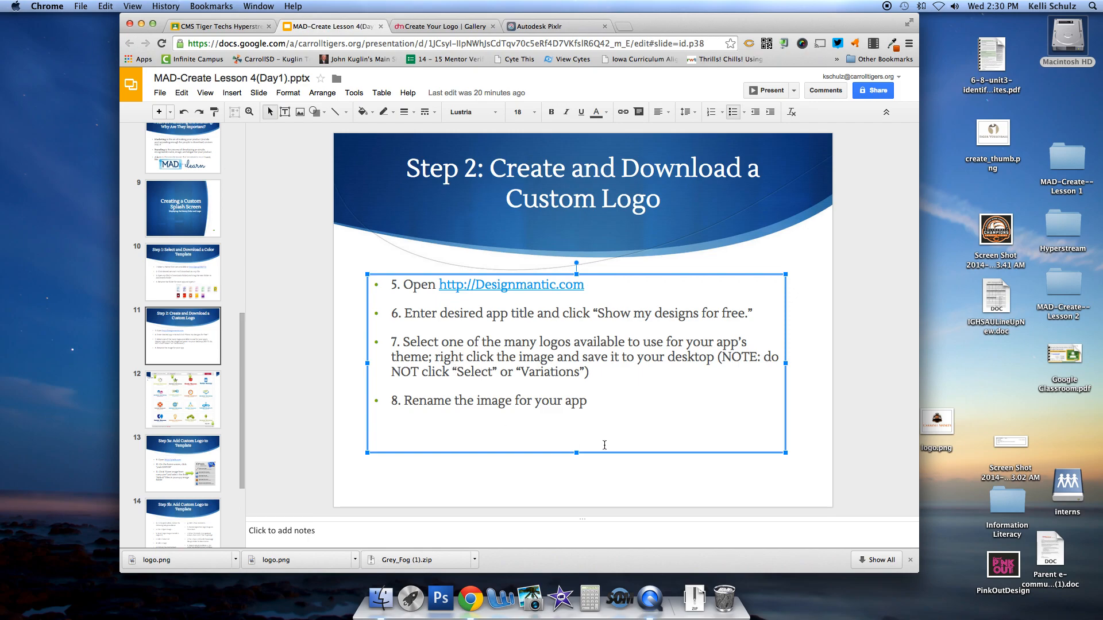
pyautogui.click(183, 402)
pyautogui.click(178, 457)
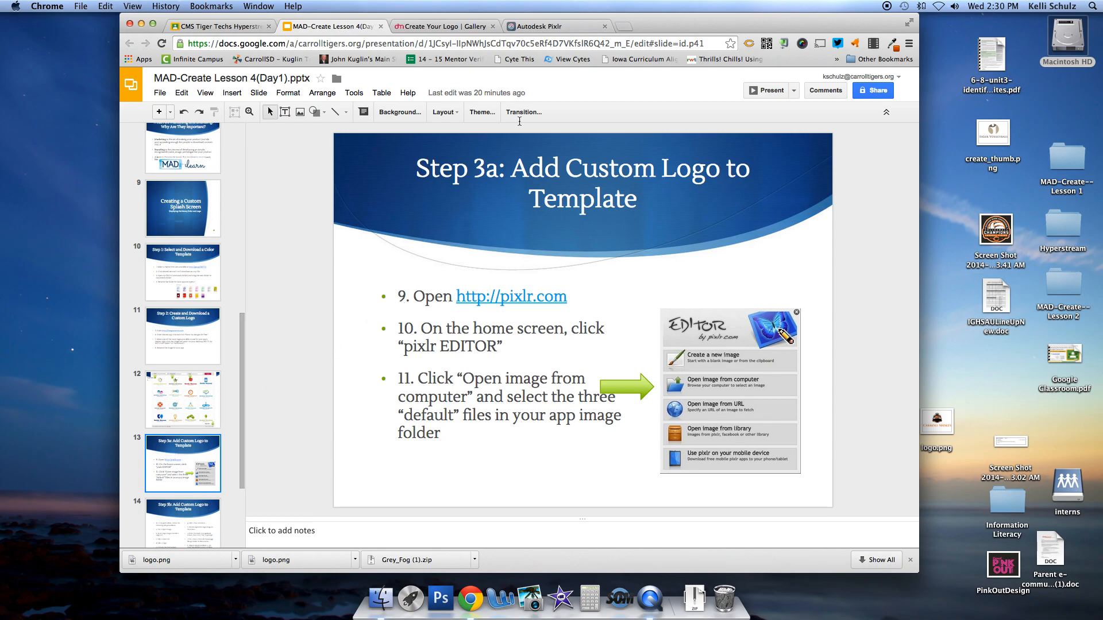
# Close the logo gallery page and launch the Pixlr Editor web app from the Pixlr site
pyautogui.click(492, 27)
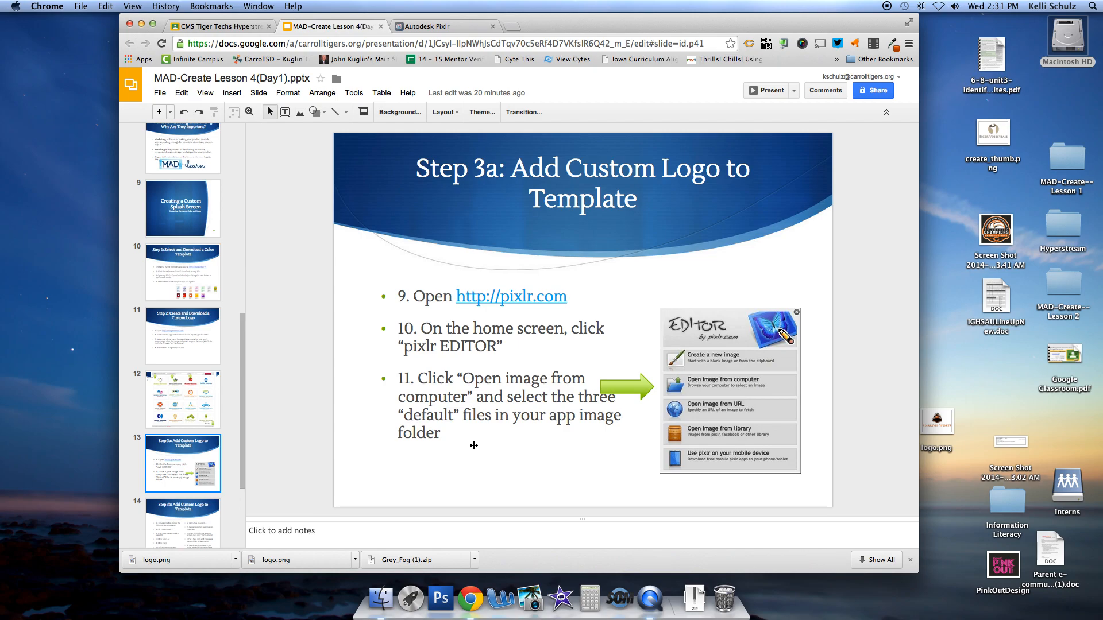
pyautogui.click(442, 27)
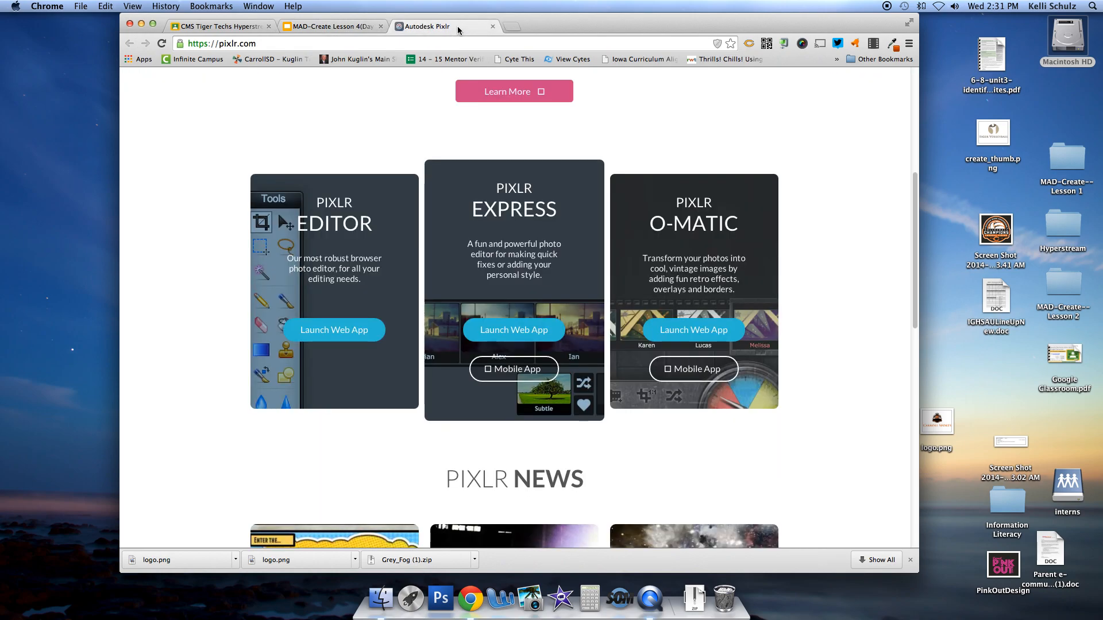
pyautogui.click(333, 330)
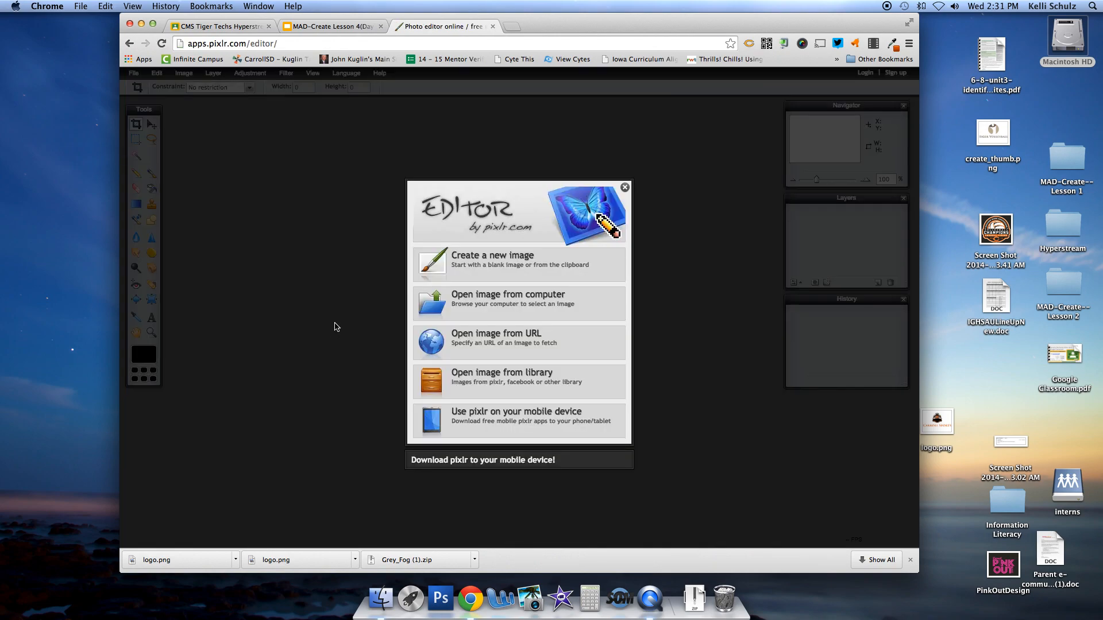
pyautogui.click(501, 302)
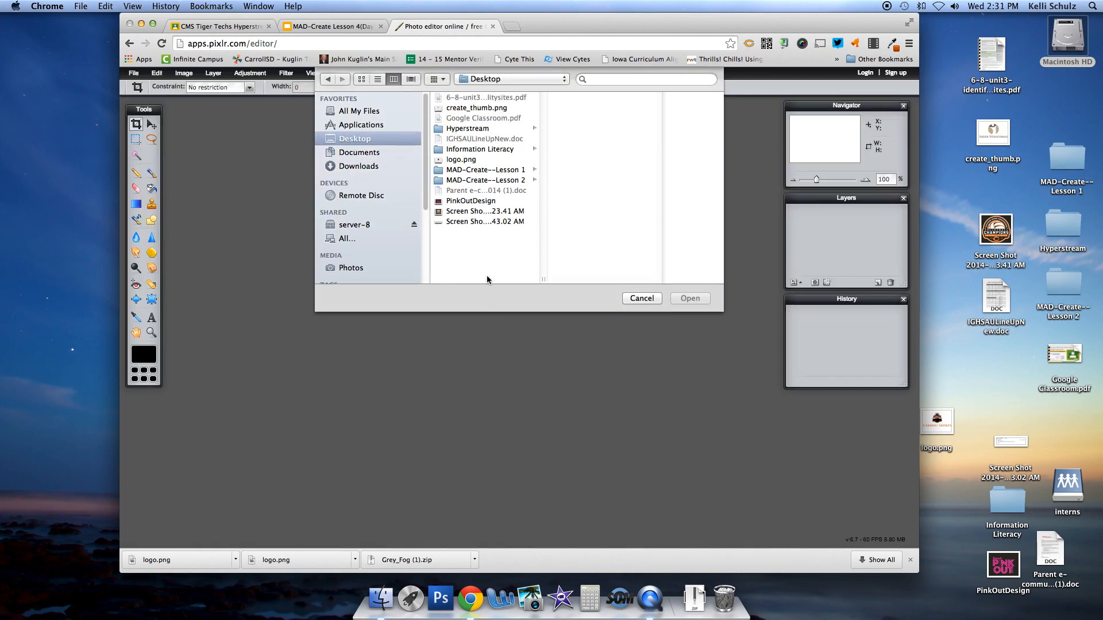
pyautogui.click(361, 155)
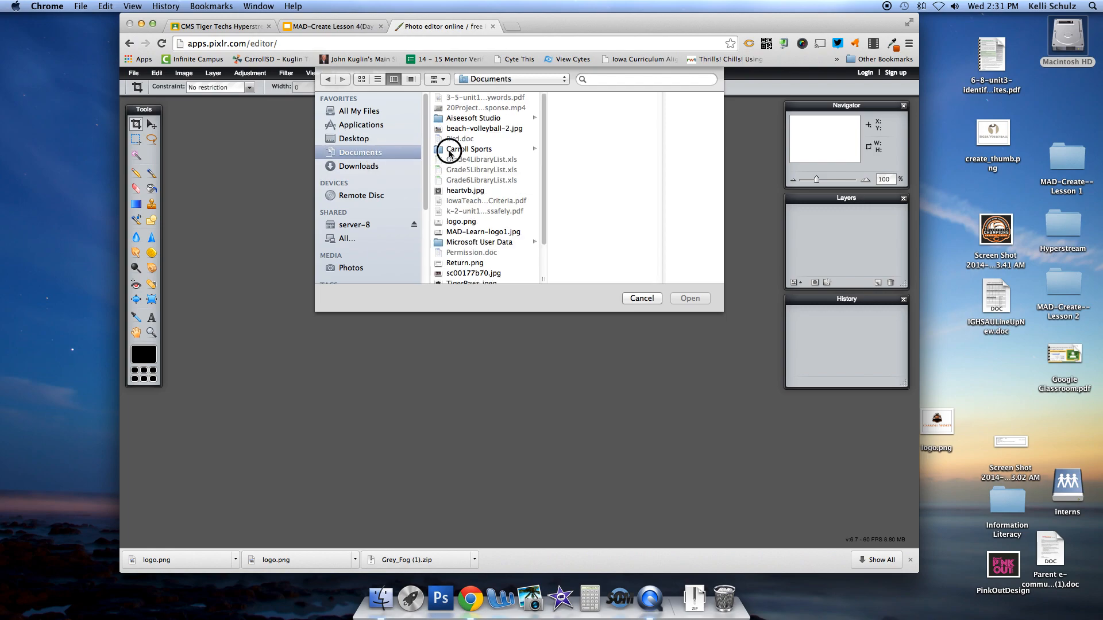
pyautogui.click(450, 150)
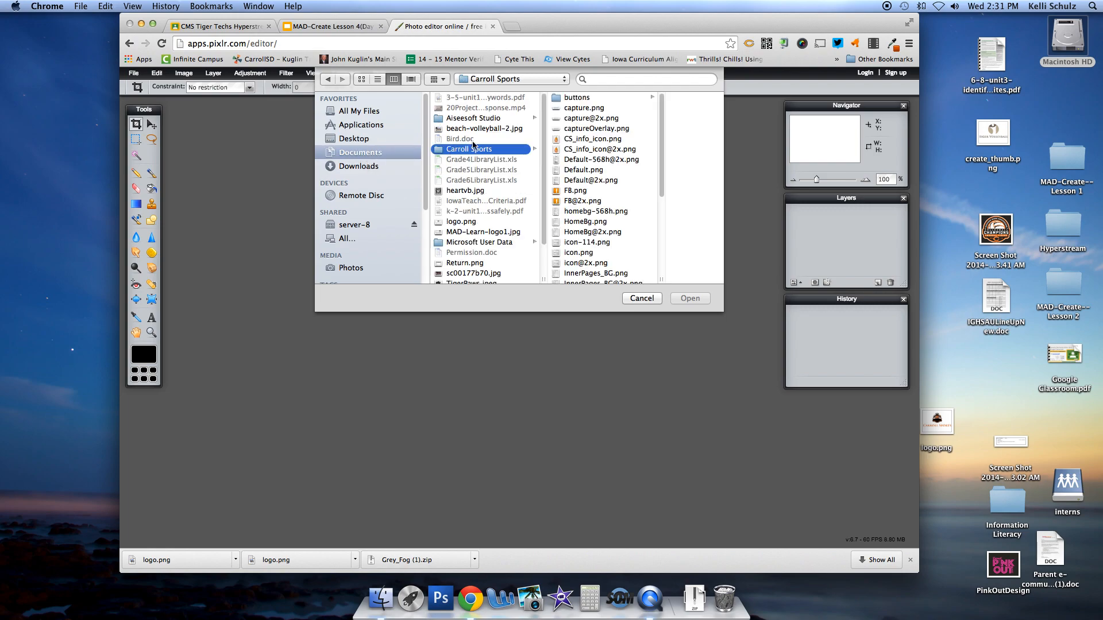
pyautogui.click(581, 161)
pyautogui.hotkey('shift', 'Down')
pyautogui.hotkey('shift', 'Down')
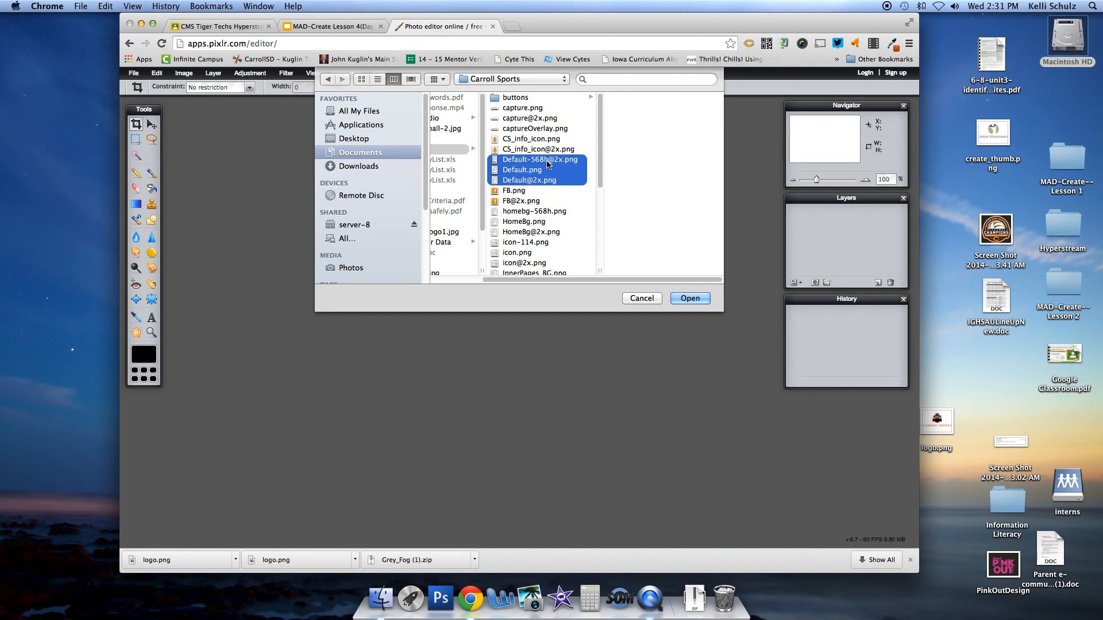
pyautogui.click(691, 298)
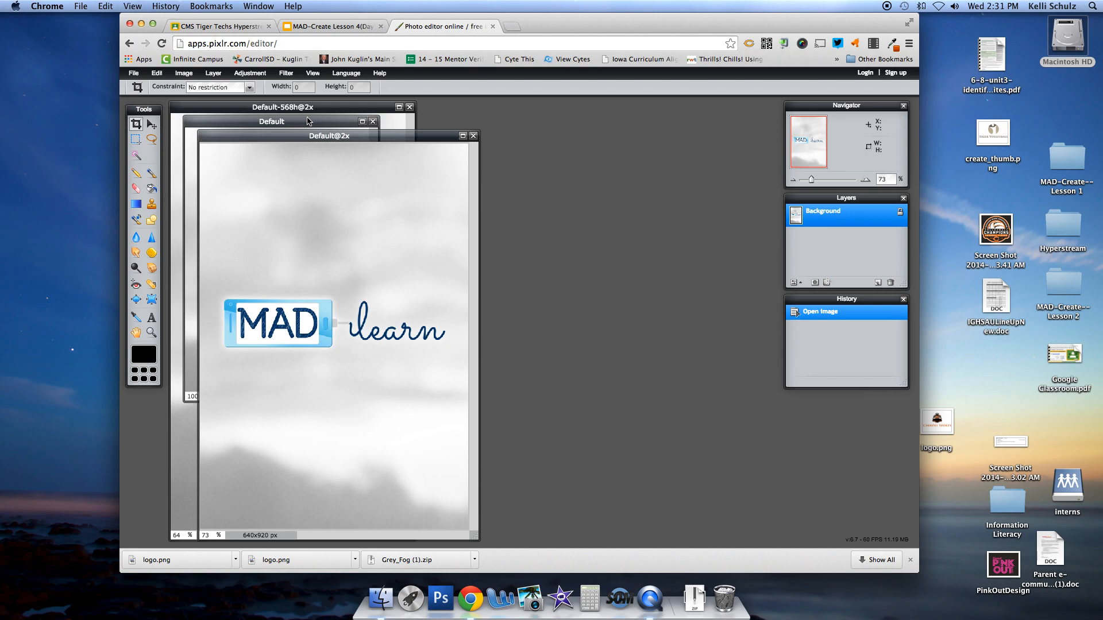
# Arrange the three image windows with Default-568h@2x and Default@2x side by side and the smaller Default in front
pyautogui.moveTo(269, 135); pyautogui.dragTo(509, 115)
pyautogui.moveTo(333, 118)
pyautogui.mouseDown()
pyautogui.moveTo(347, 153)
pyautogui.moveTo(406, 164)
pyautogui.moveTo(344, 109)
pyautogui.moveTo(342, 122)
pyautogui.mouseUp()
pyautogui.click(468, 118)
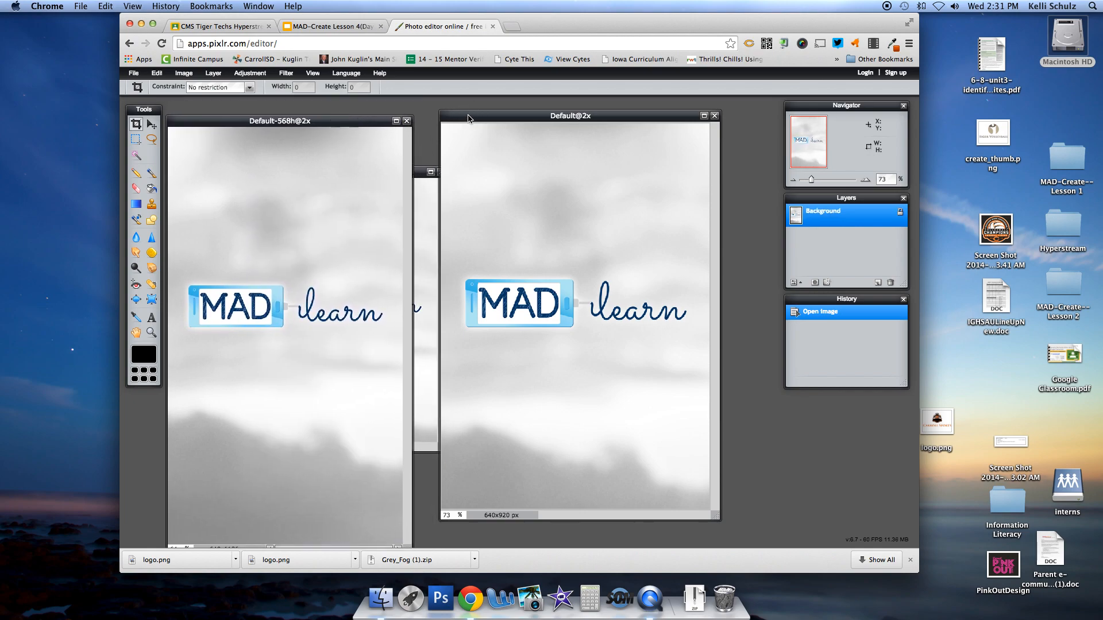
pyautogui.moveTo(413, 174); pyautogui.dragTo(451, 167)
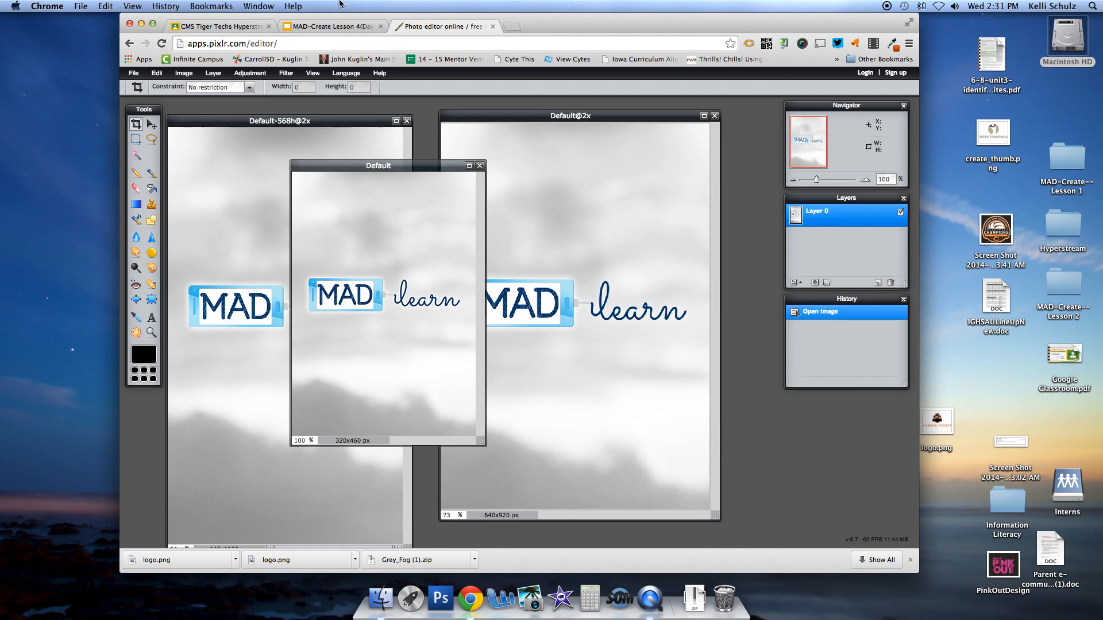
# Read the lesson slide "Step 3b: Add Custom Logo to Template"
pyautogui.click(338, 27)
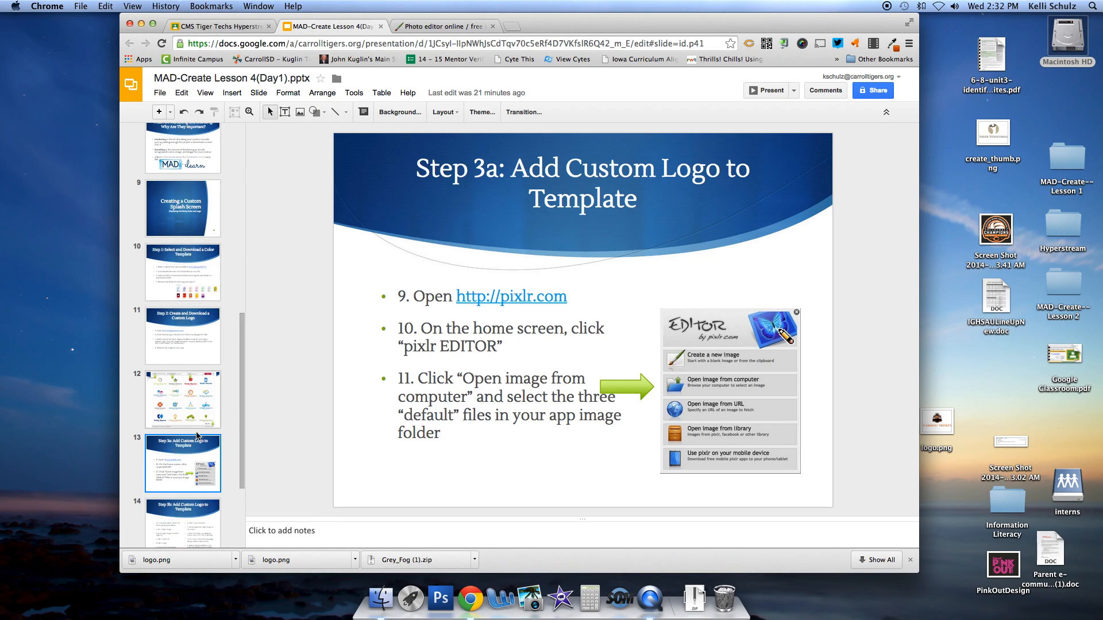
pyautogui.press('Down')
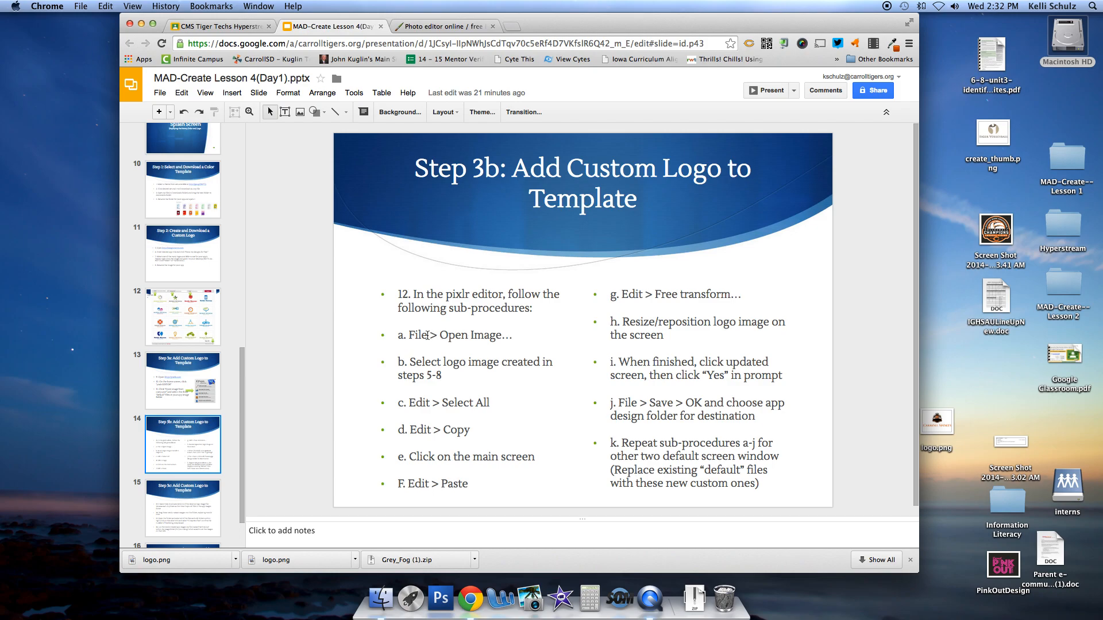
pyautogui.click(412, 26)
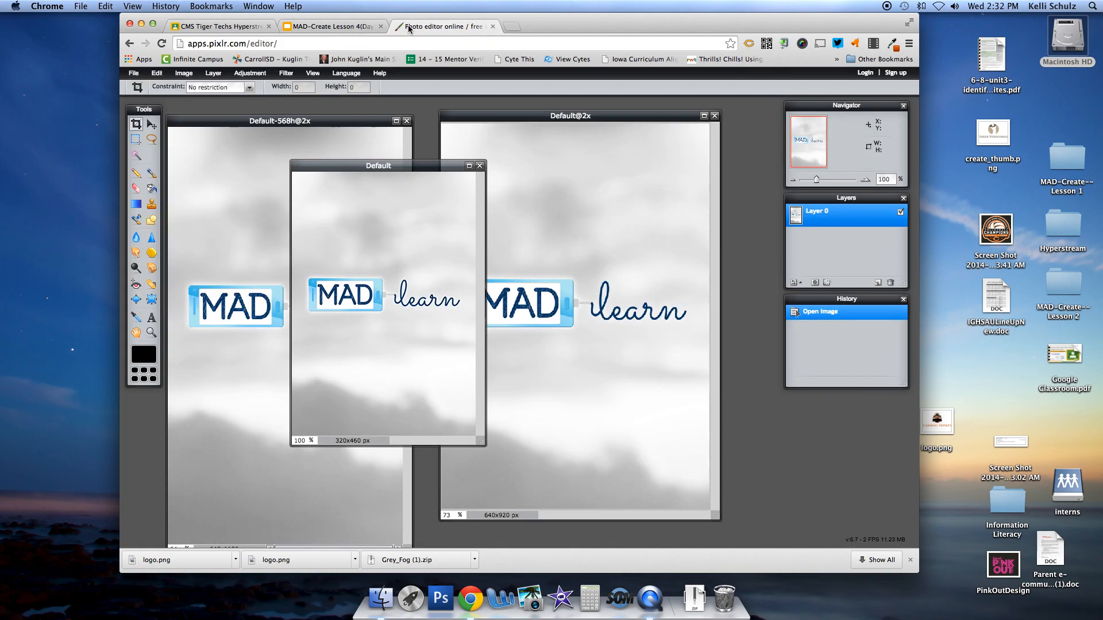
pyautogui.click(134, 73)
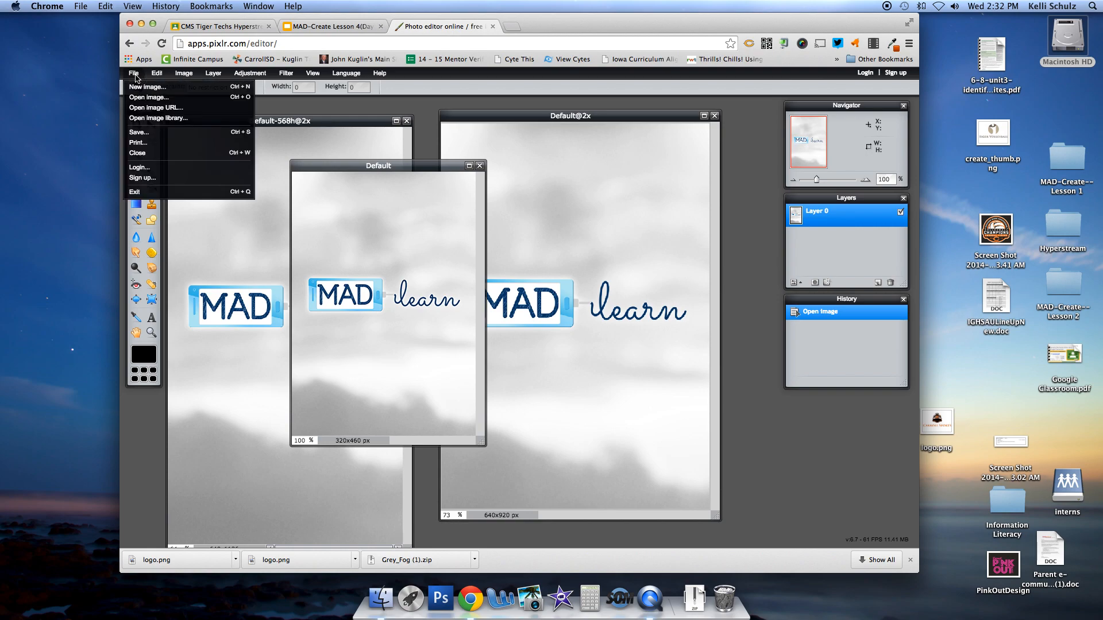
pyautogui.click(144, 98)
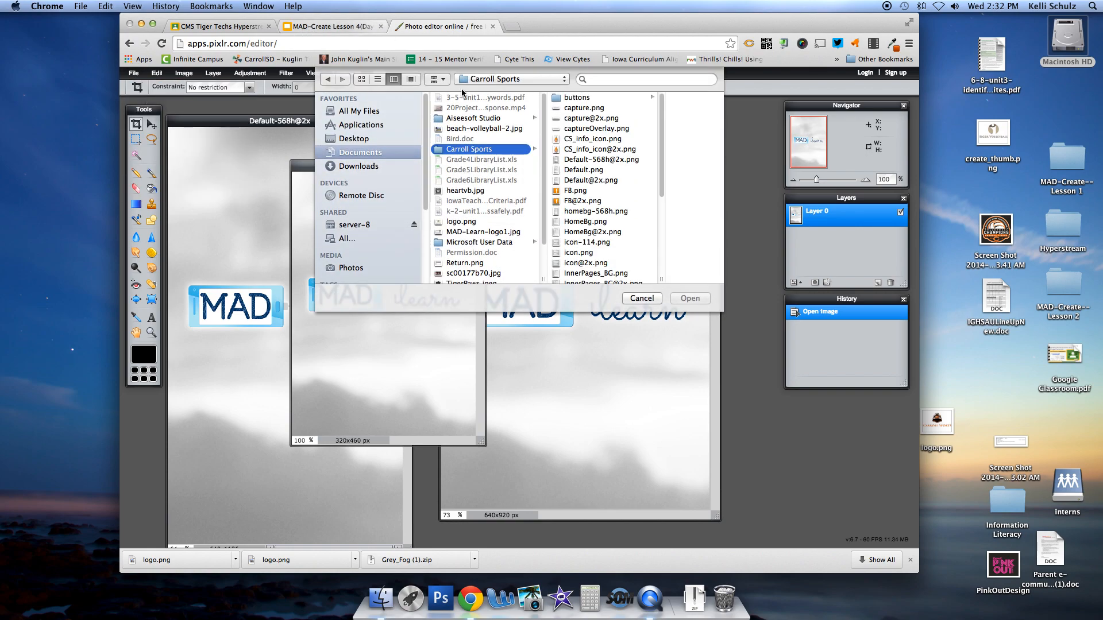
pyautogui.click(634, 300)
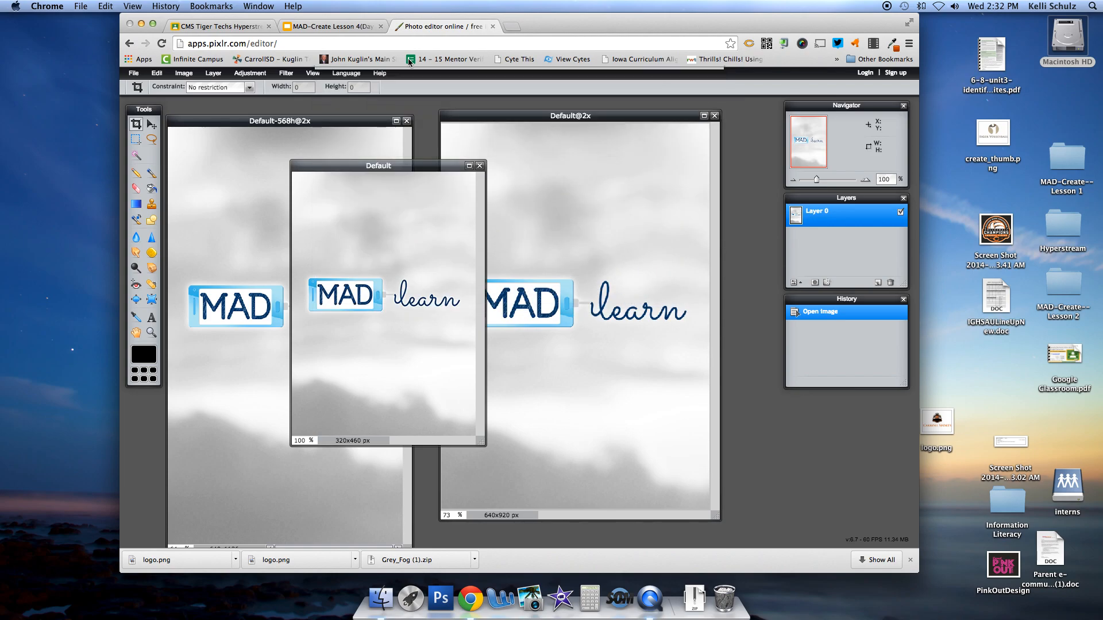
pyautogui.click(296, 27)
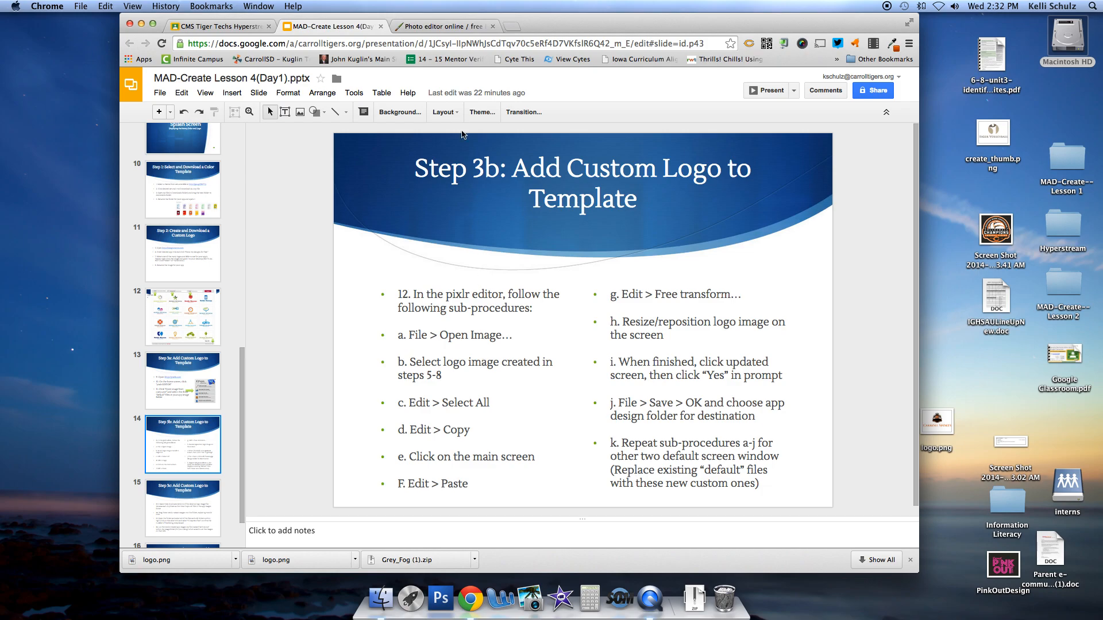
# Open logo.png from the Desktop in Pixlr Editor and place its window over the Default@2x image
pyautogui.click(443, 30)
pyautogui.click(135, 73)
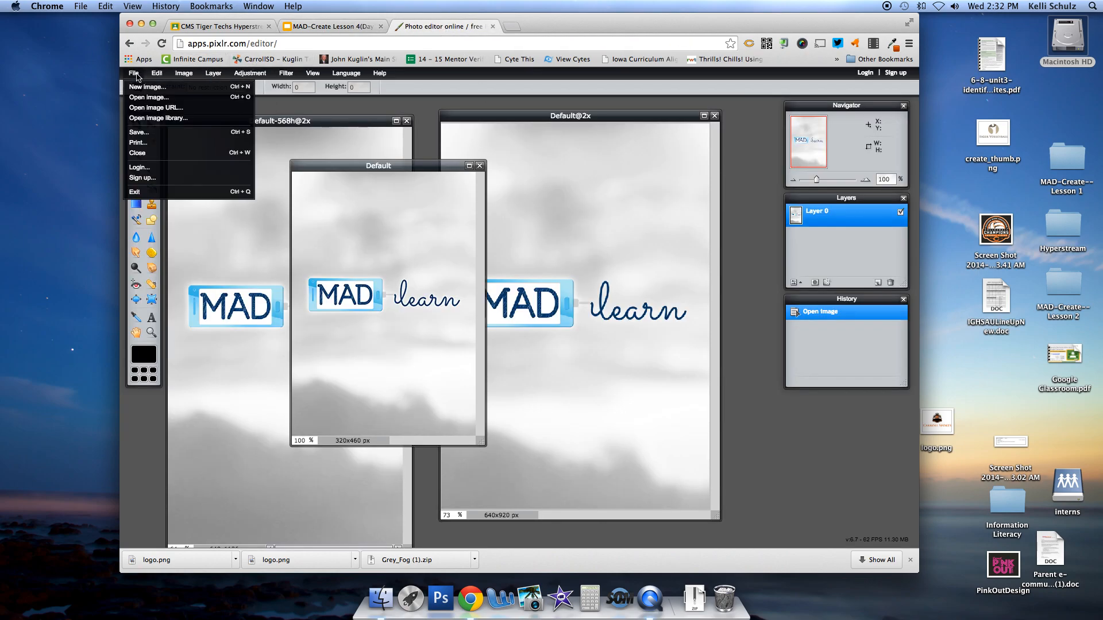
pyautogui.click(148, 97)
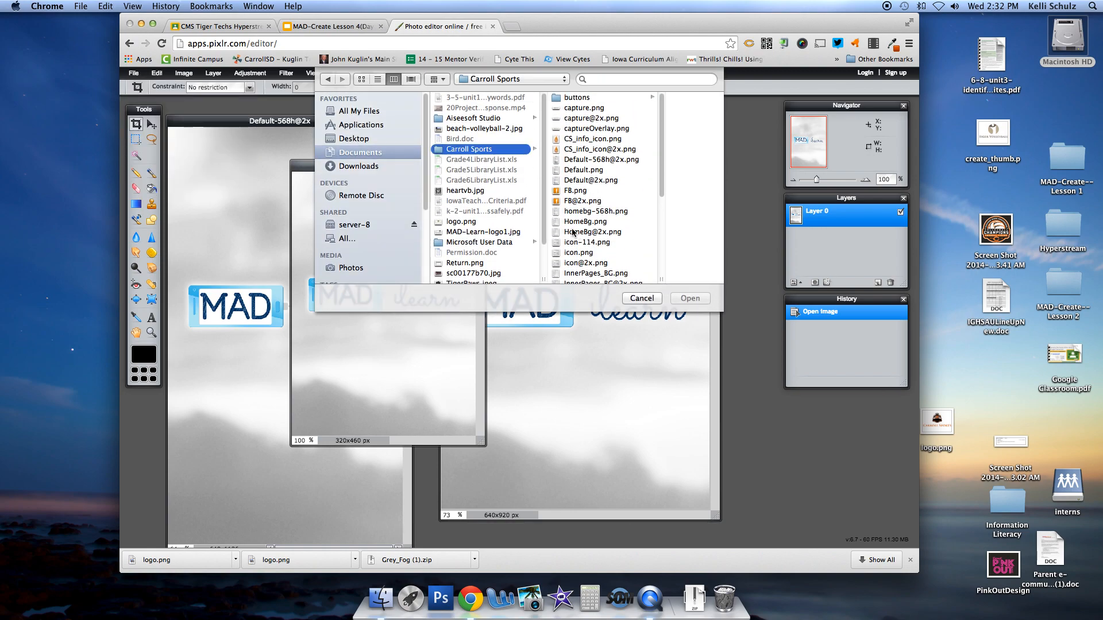
pyautogui.click(366, 140)
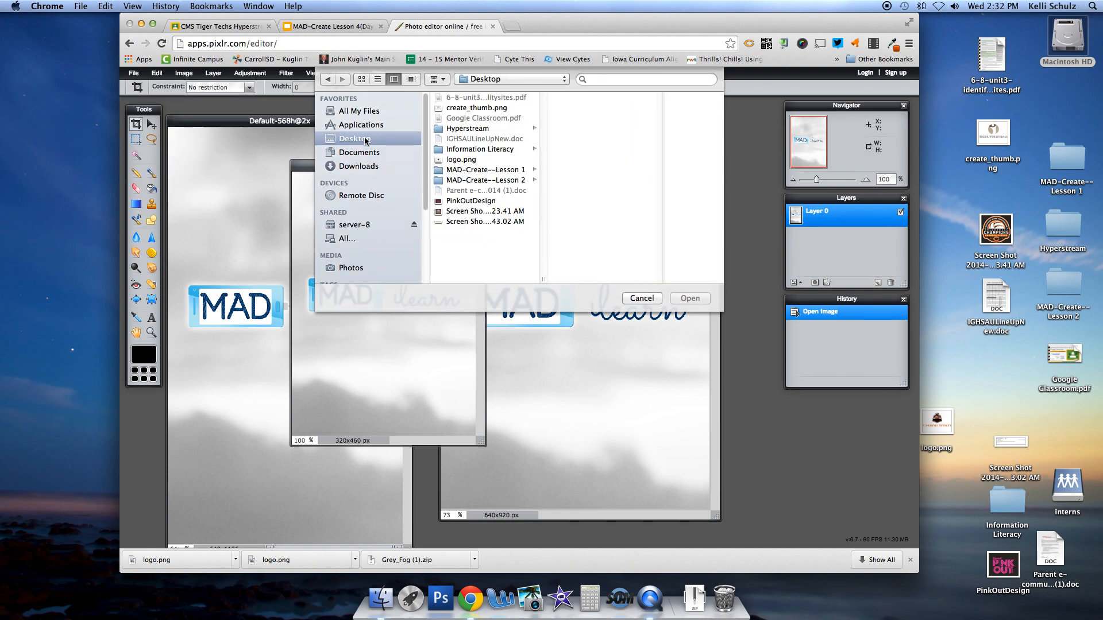
pyautogui.click(475, 159)
pyautogui.click(690, 298)
pyautogui.moveTo(309, 147); pyautogui.dragTo(708, 142)
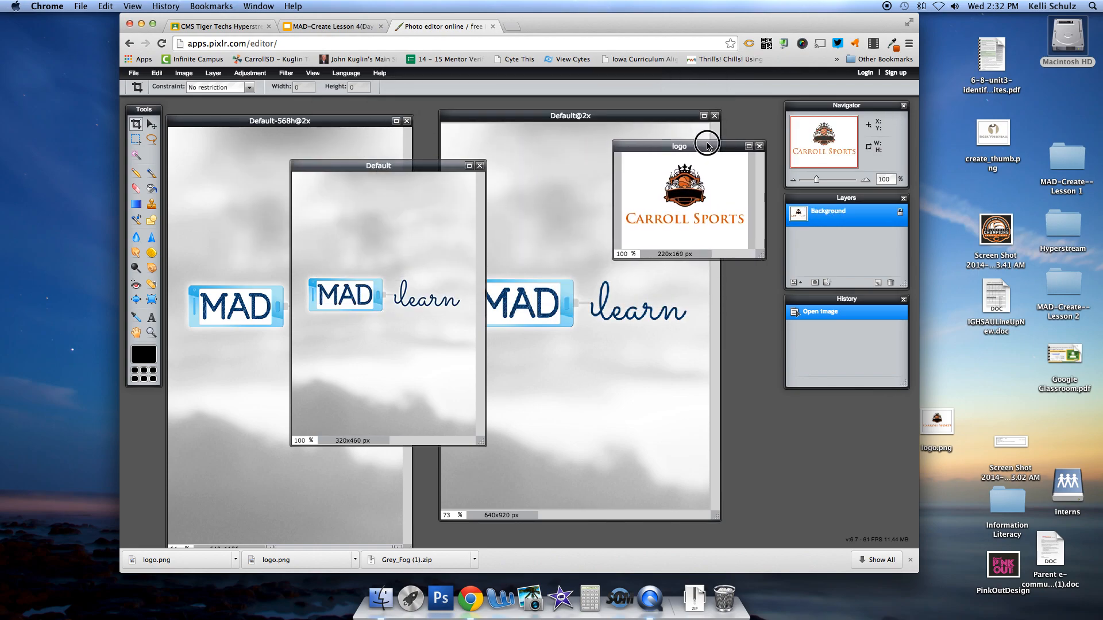
# Select the entire Carroll Sports logo image and copy it, following the Step 3b slide instructions
pyautogui.click(317, 30)
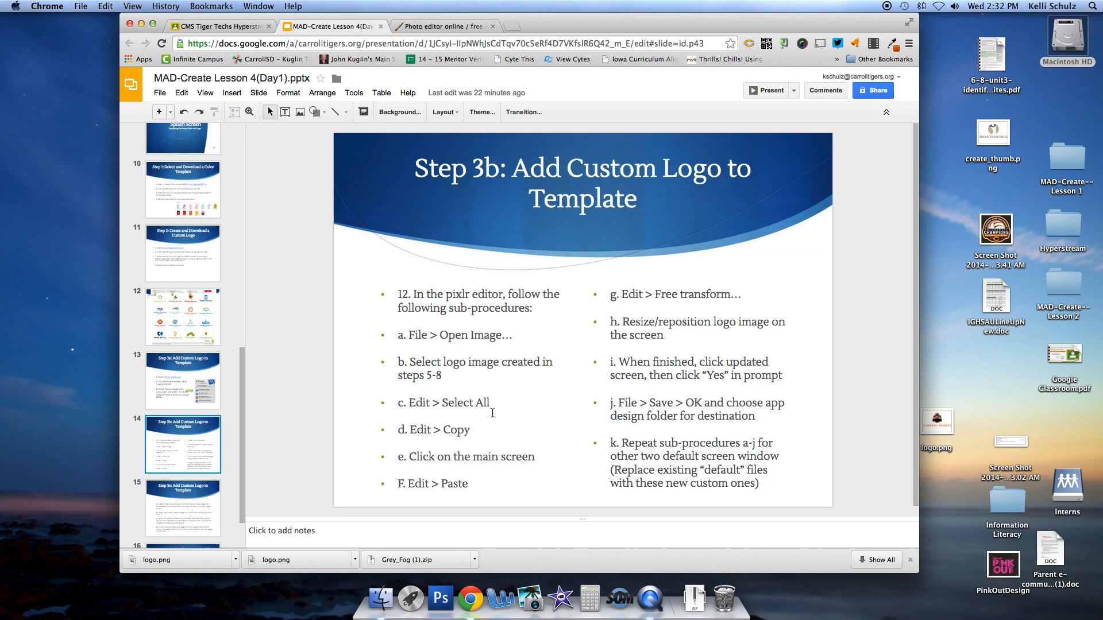
pyautogui.click(408, 28)
pyautogui.moveTo(725, 147); pyautogui.dragTo(657, 145)
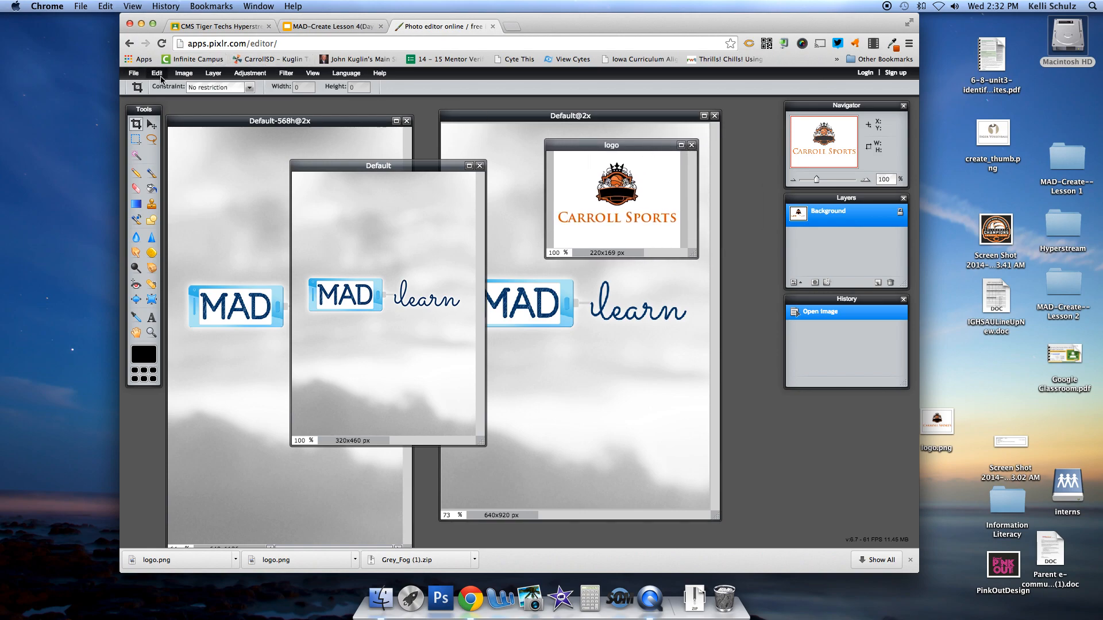
pyautogui.click(158, 72)
pyautogui.click(173, 181)
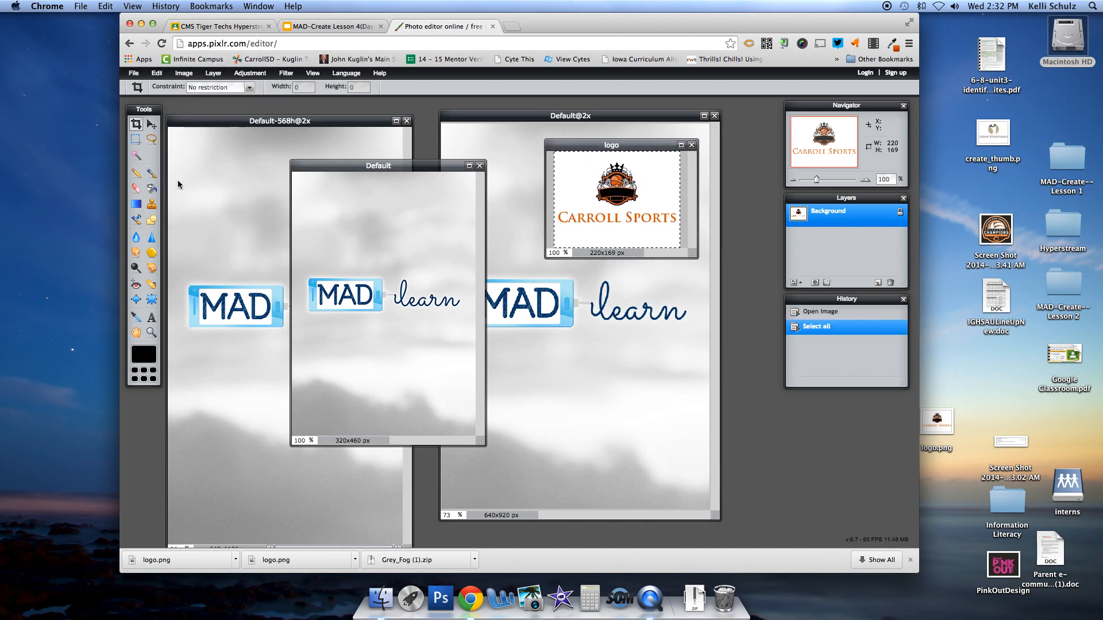
pyautogui.click(314, 27)
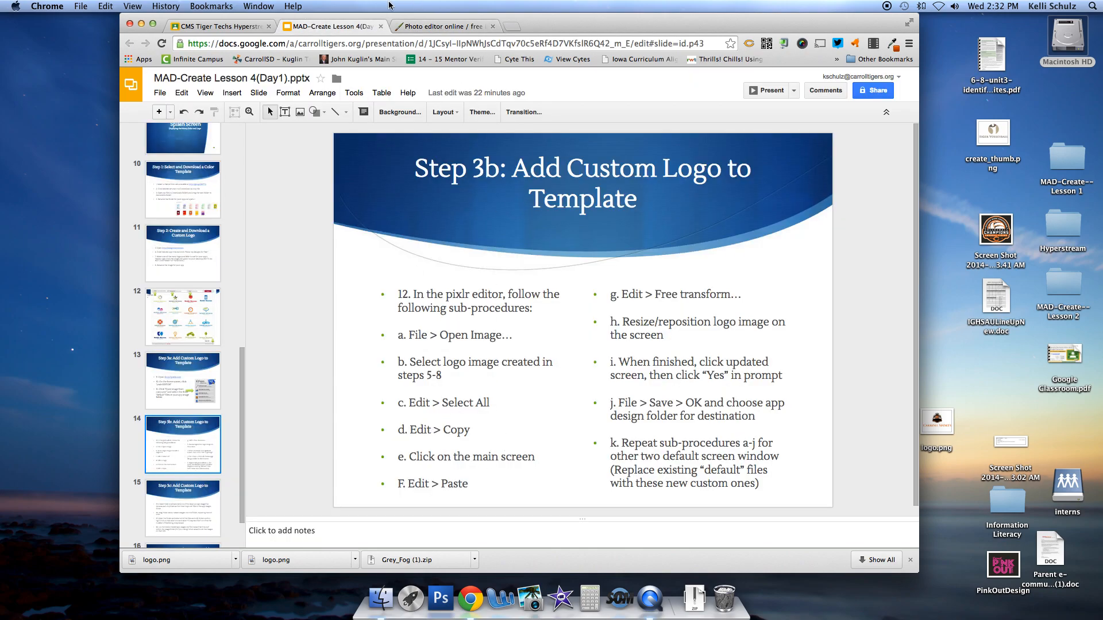
pyautogui.click(453, 30)
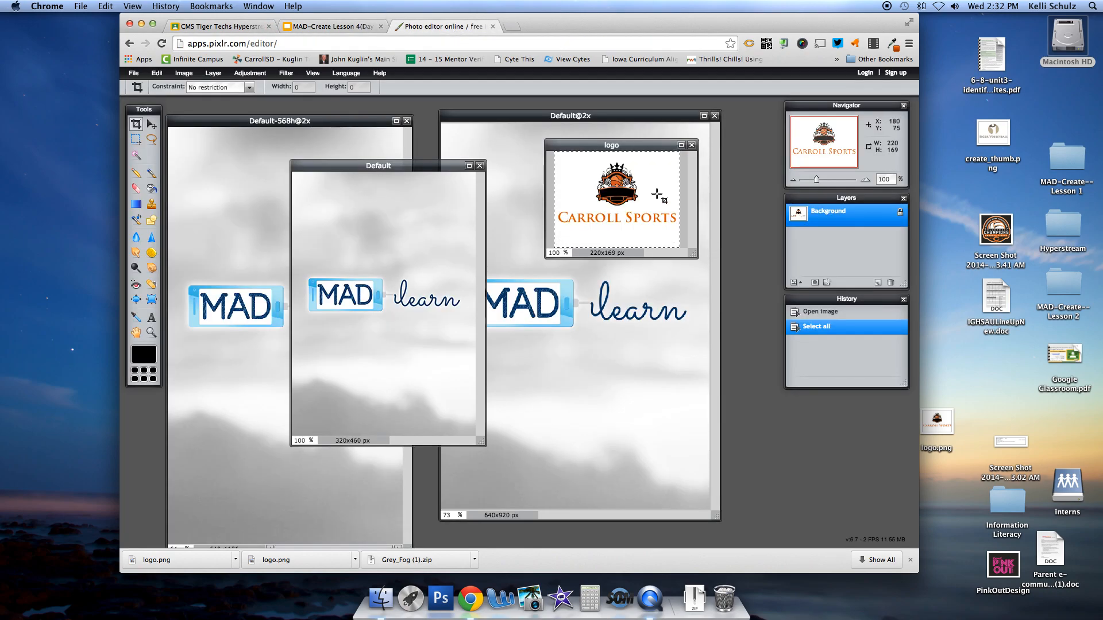
pyautogui.click(157, 73)
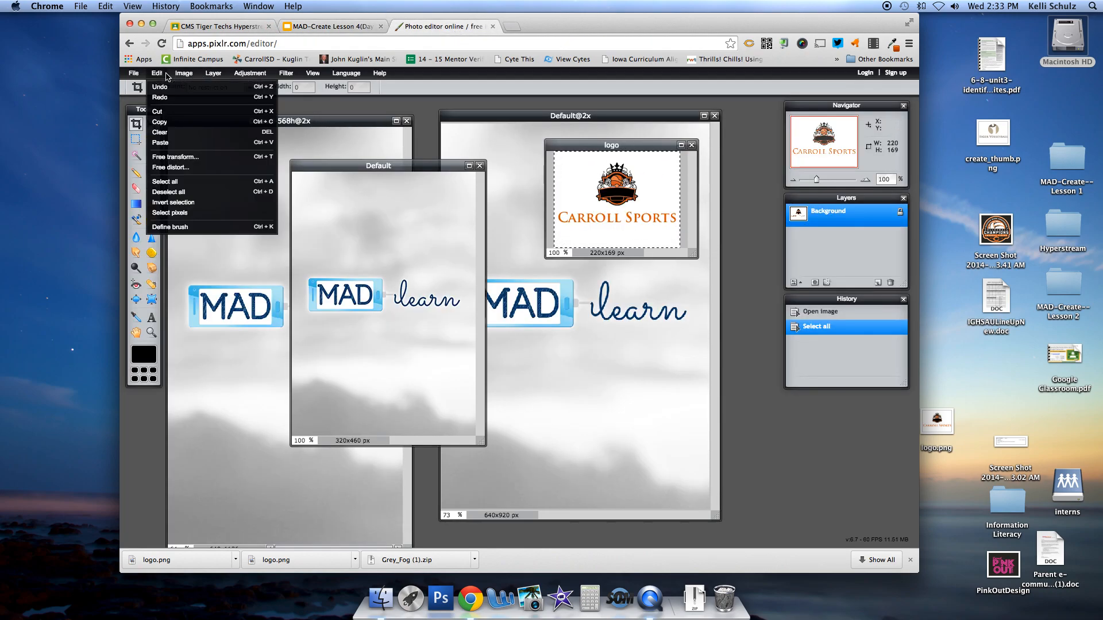
pyautogui.click(170, 123)
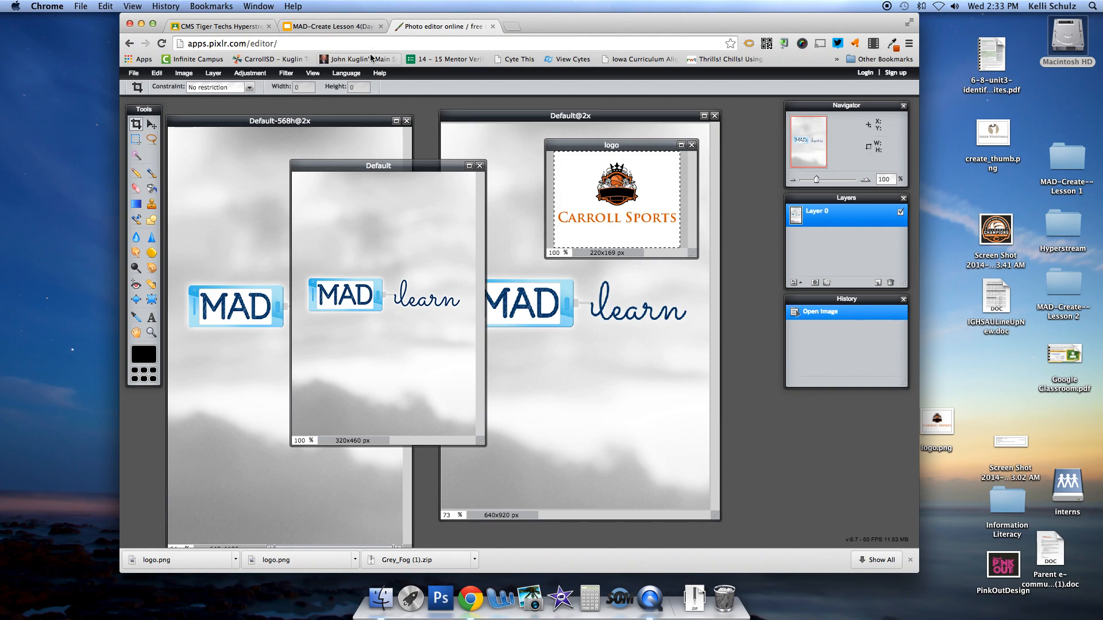
# Paste the copied Carroll Sports logo into the Default image, checking the lesson slide for the procedure
pyautogui.click(308, 27)
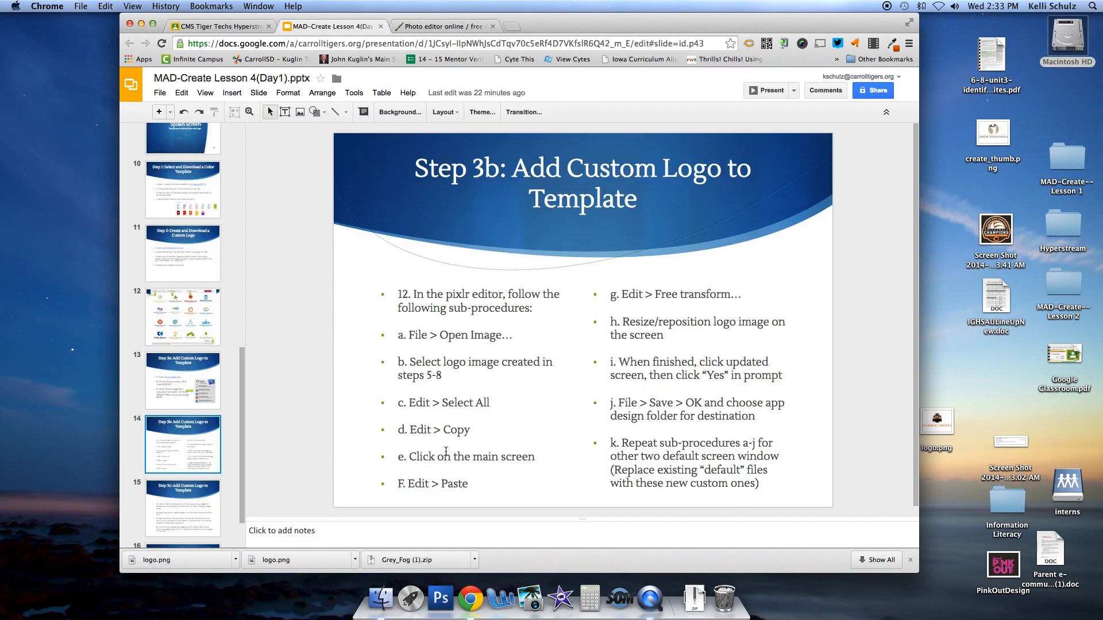
pyautogui.click(414, 26)
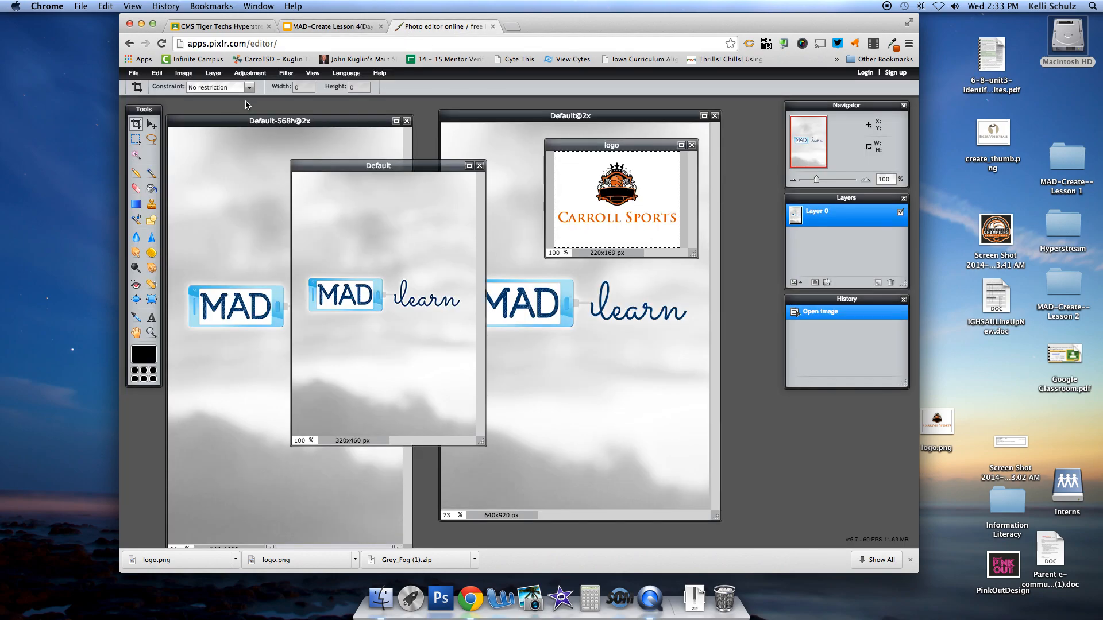
pyautogui.click(166, 73)
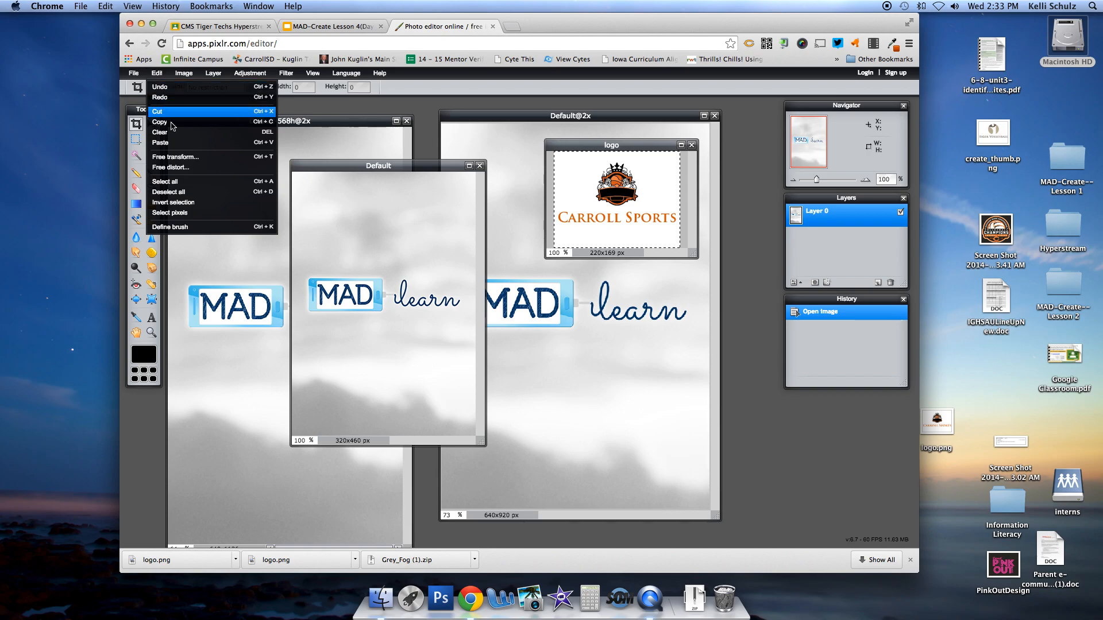
pyautogui.click(173, 143)
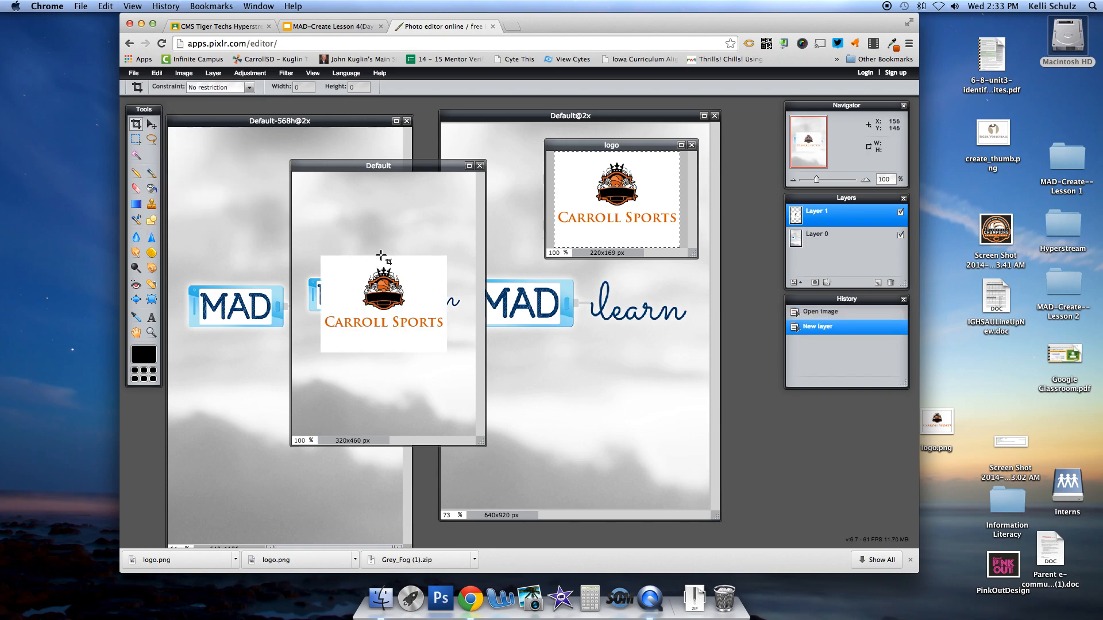
# Enlarge the pasted logo with Free transform to nearly the full width of the Default image, covering the MAD-learn logo, and apply the changes
pyautogui.click(311, 28)
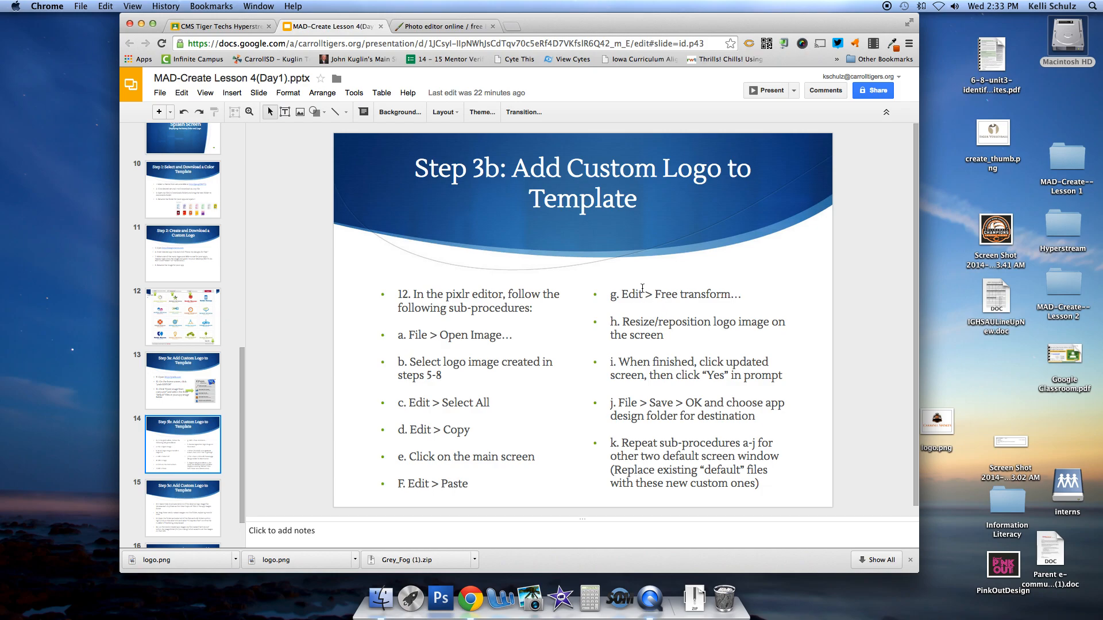
pyautogui.click(405, 27)
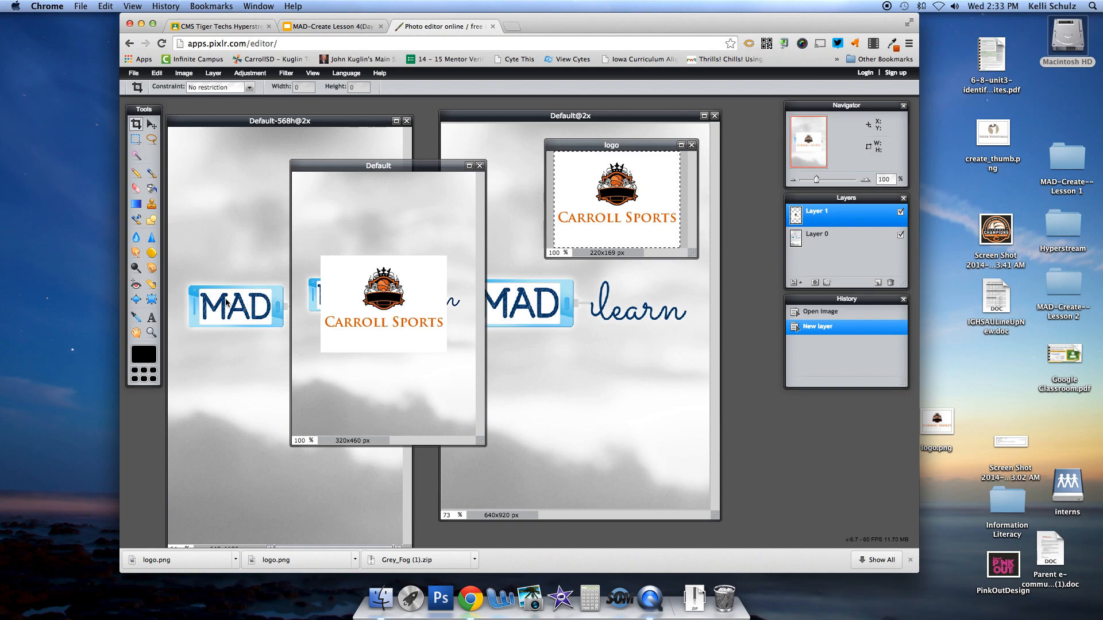
pyautogui.click(157, 72)
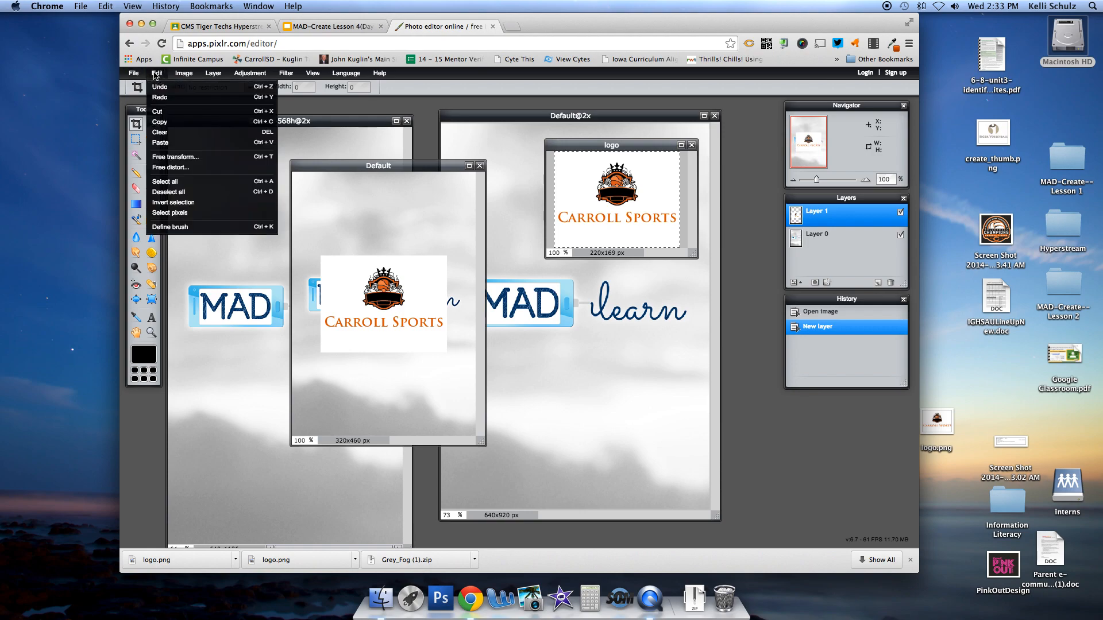
pyautogui.click(172, 156)
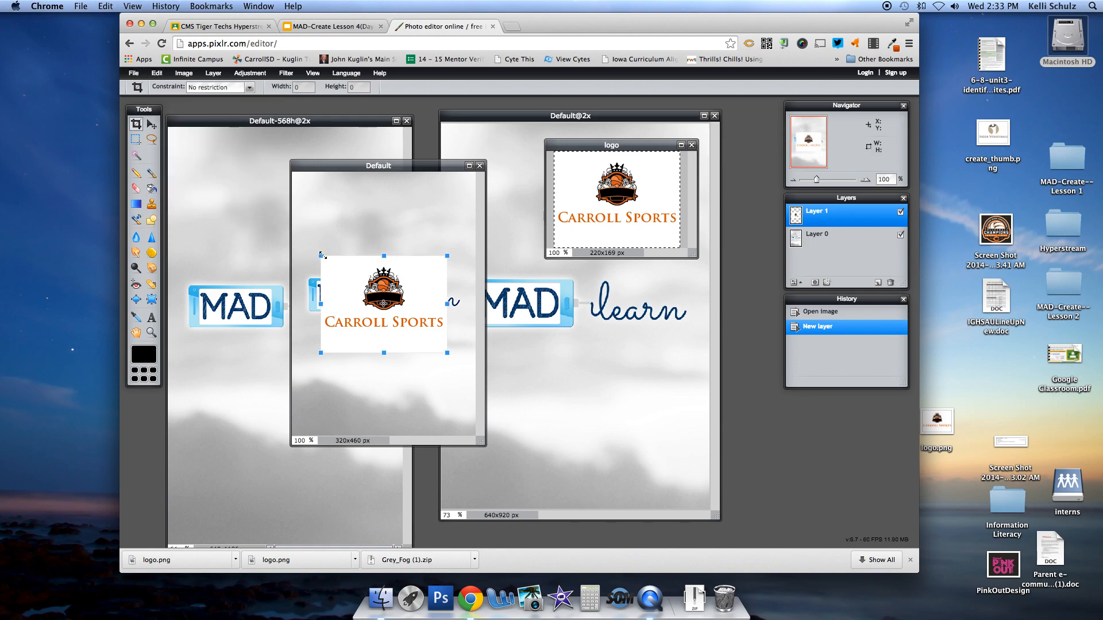
pyautogui.moveTo(324, 256); pyautogui.dragTo(236, 236)
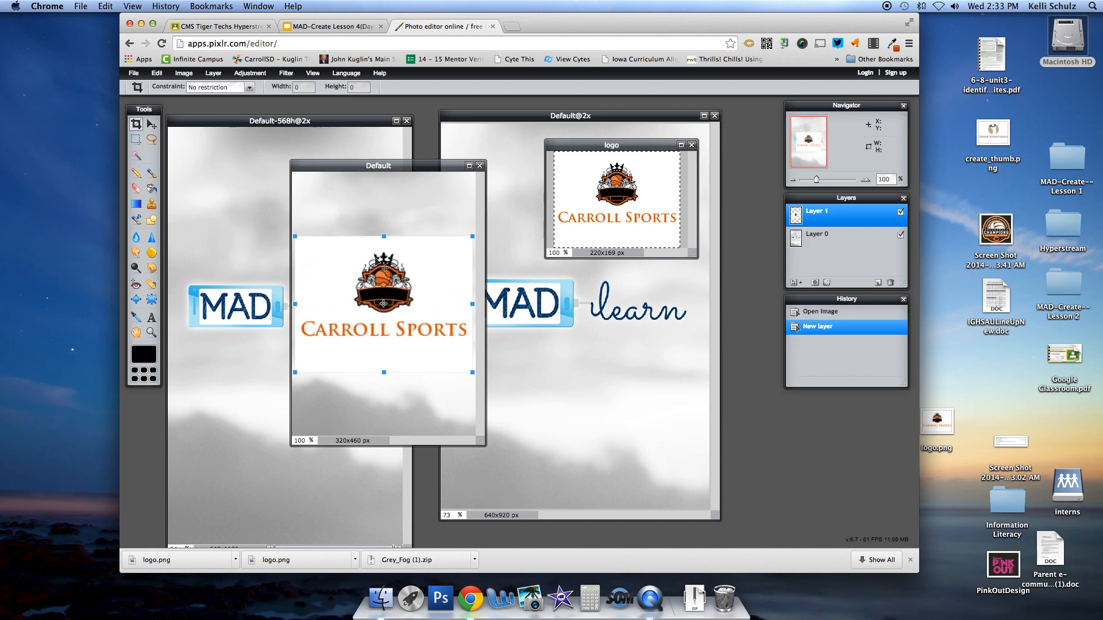
pyautogui.moveTo(392, 282); pyautogui.dragTo(383, 274)
pyautogui.click(402, 225)
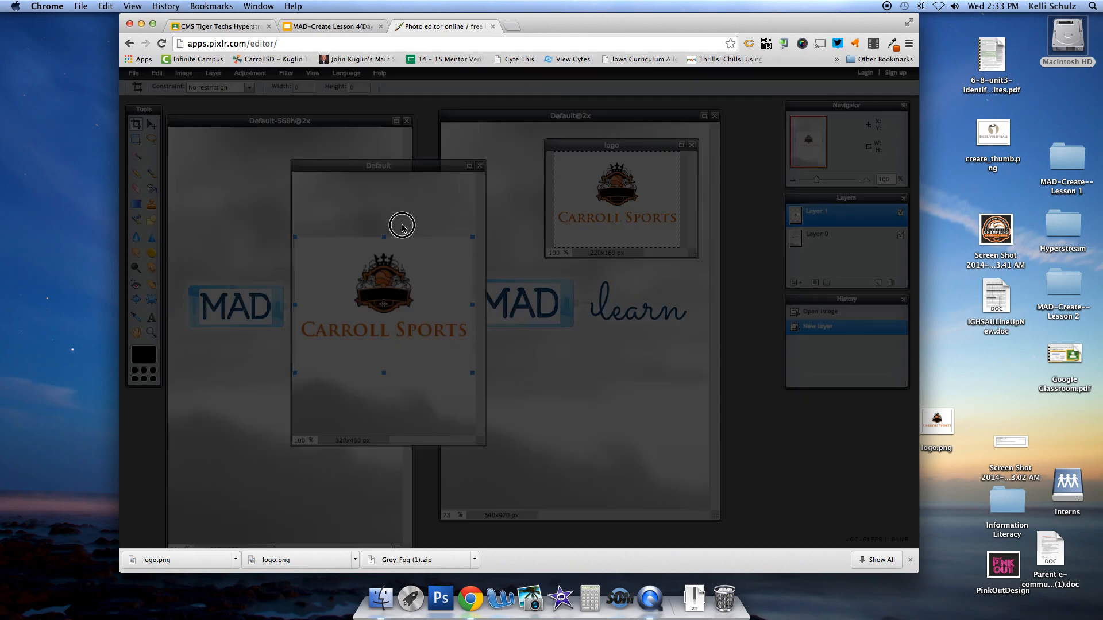
pyautogui.click(331, 27)
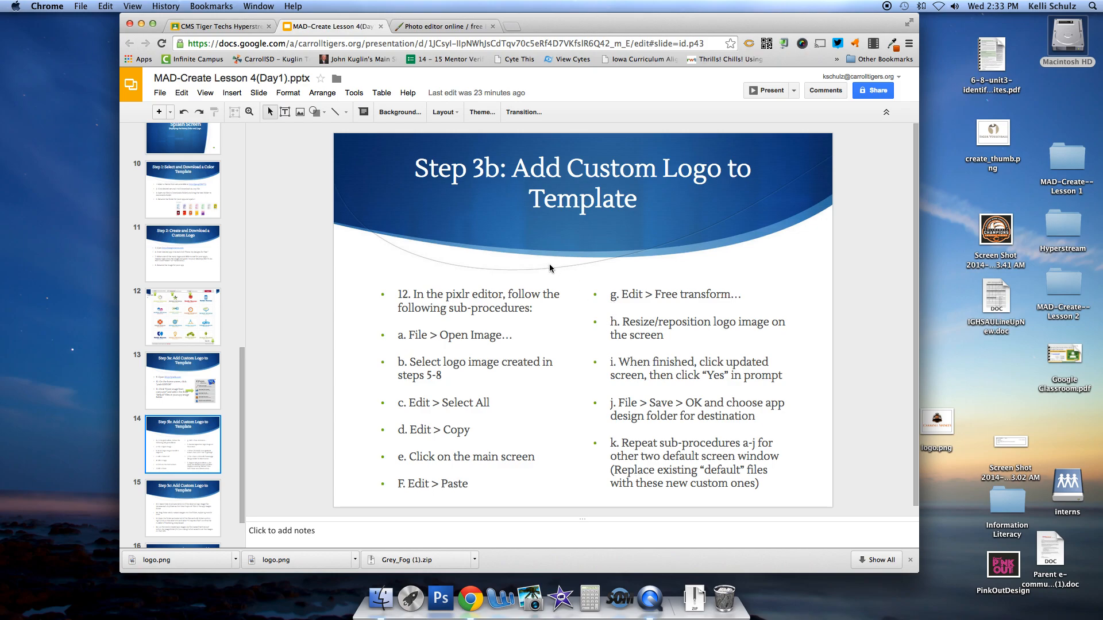
pyautogui.click(443, 26)
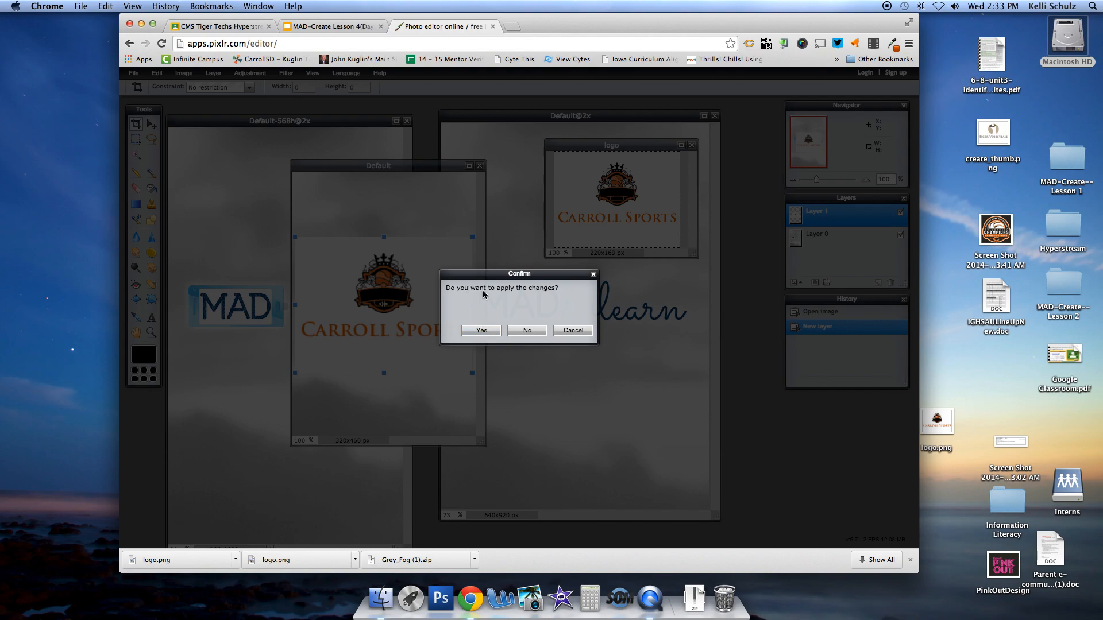
pyautogui.click(494, 331)
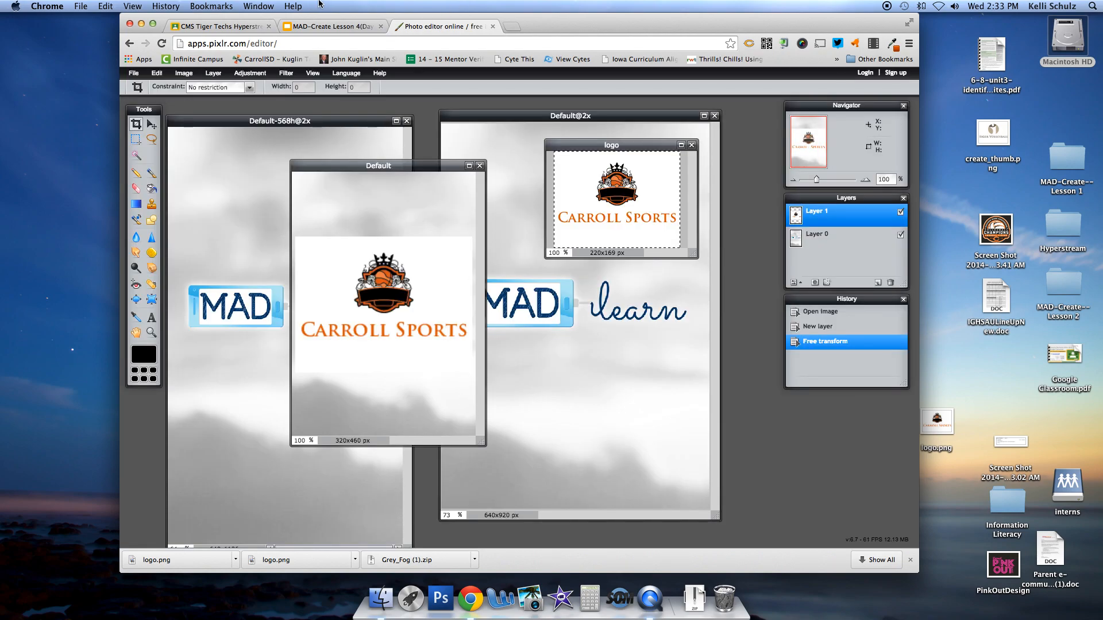
# Check the saving instructions on the lesson slide, and export the customized image to the computer as Default in PNG (Transparent, full quality) format
pyautogui.click(333, 27)
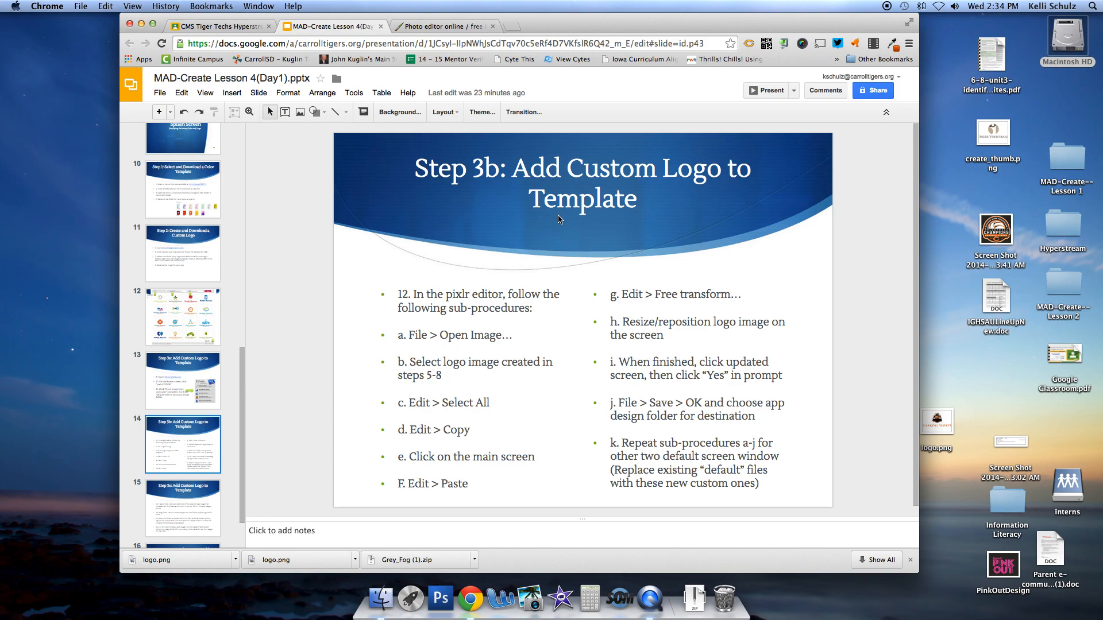
pyautogui.click(431, 27)
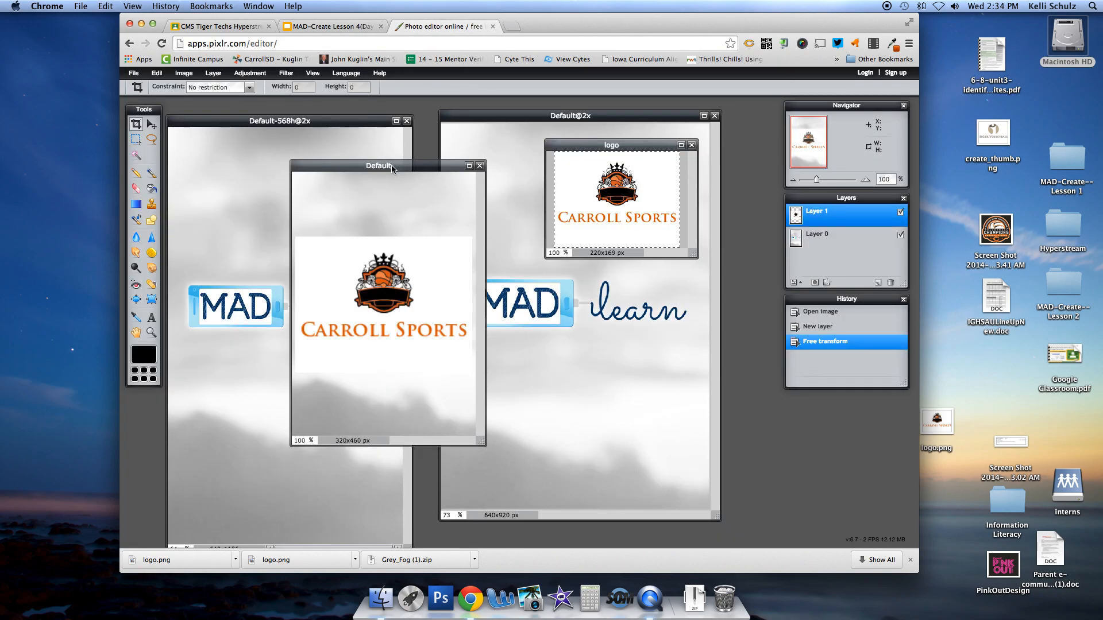
pyautogui.click(133, 73)
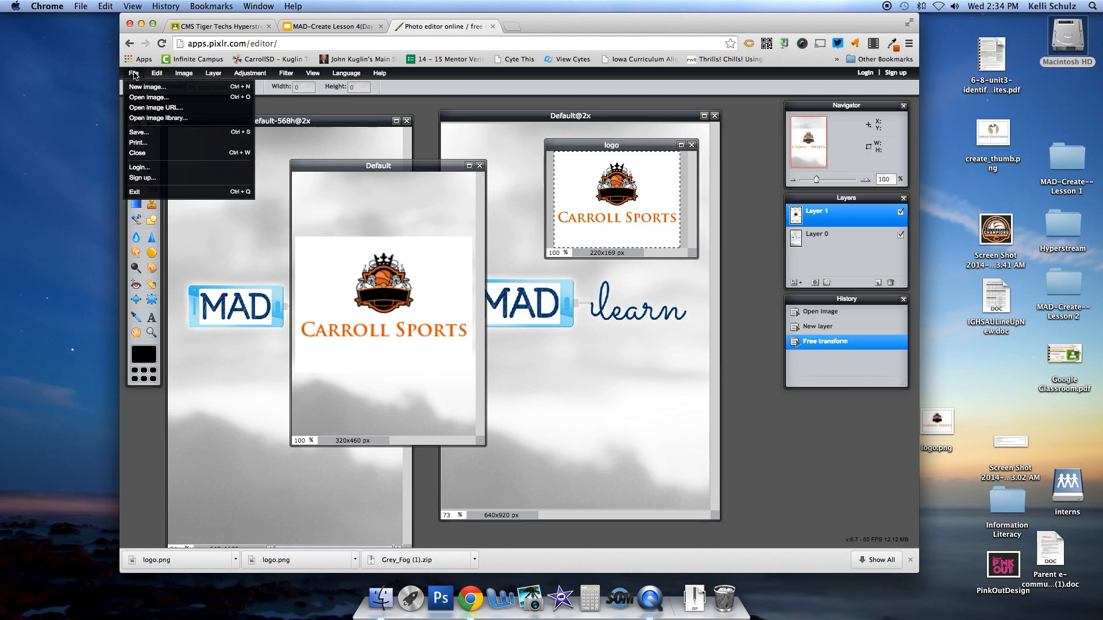
pyautogui.click(151, 138)
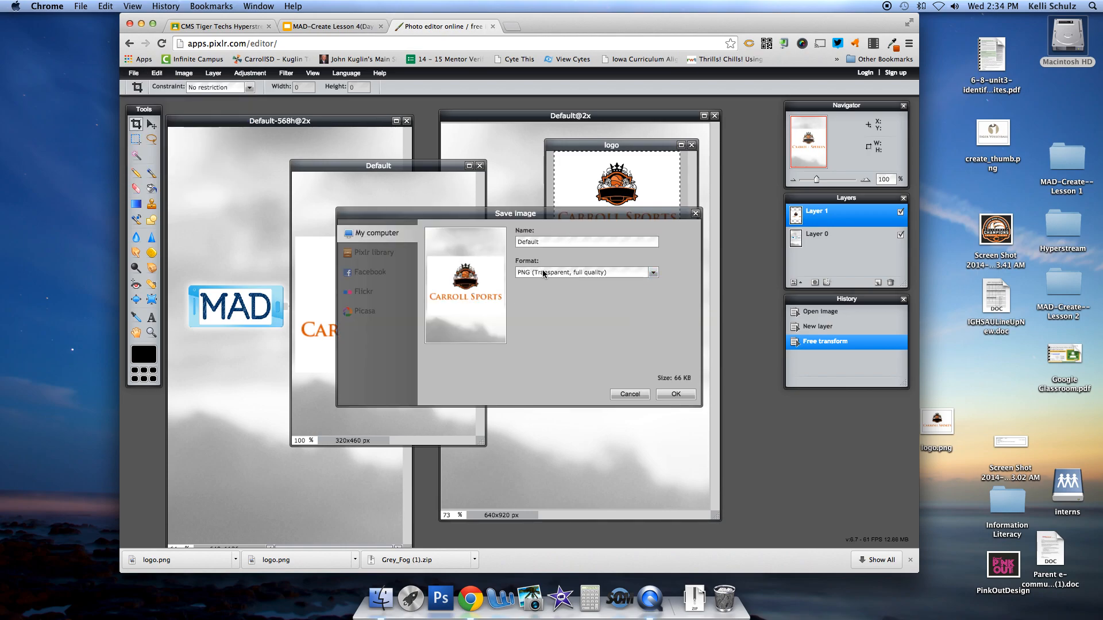
pyautogui.doubleClick(564, 243)
pyautogui.click(564, 243)
pyautogui.click(675, 395)
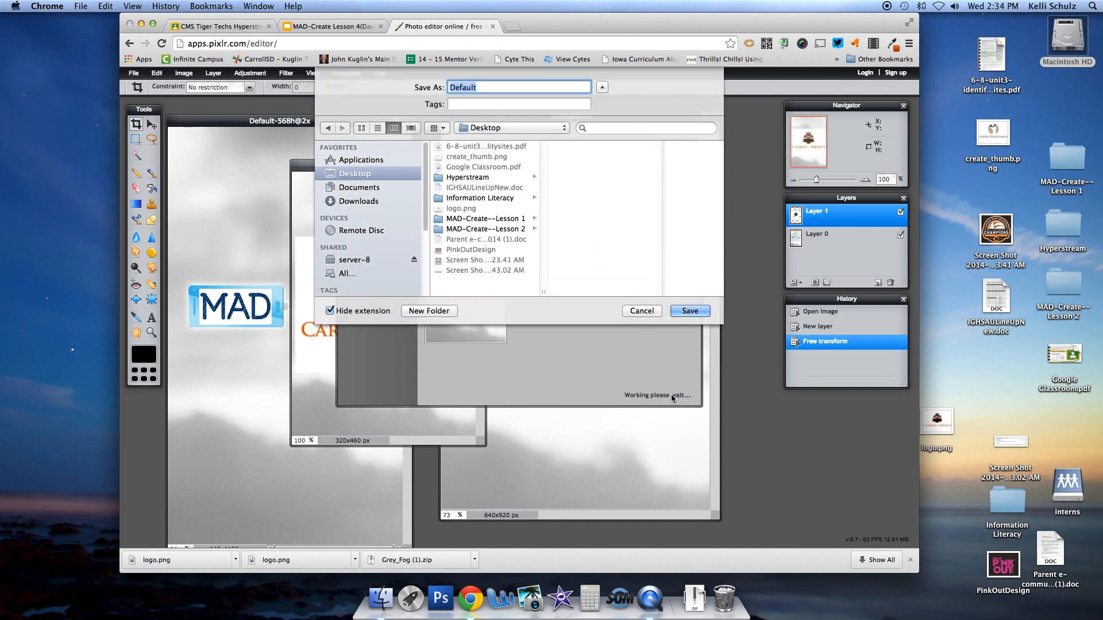
# Save the image in the Carroll Sports folder in Documents, replacing the existing Default.png
pyautogui.click(363, 187)
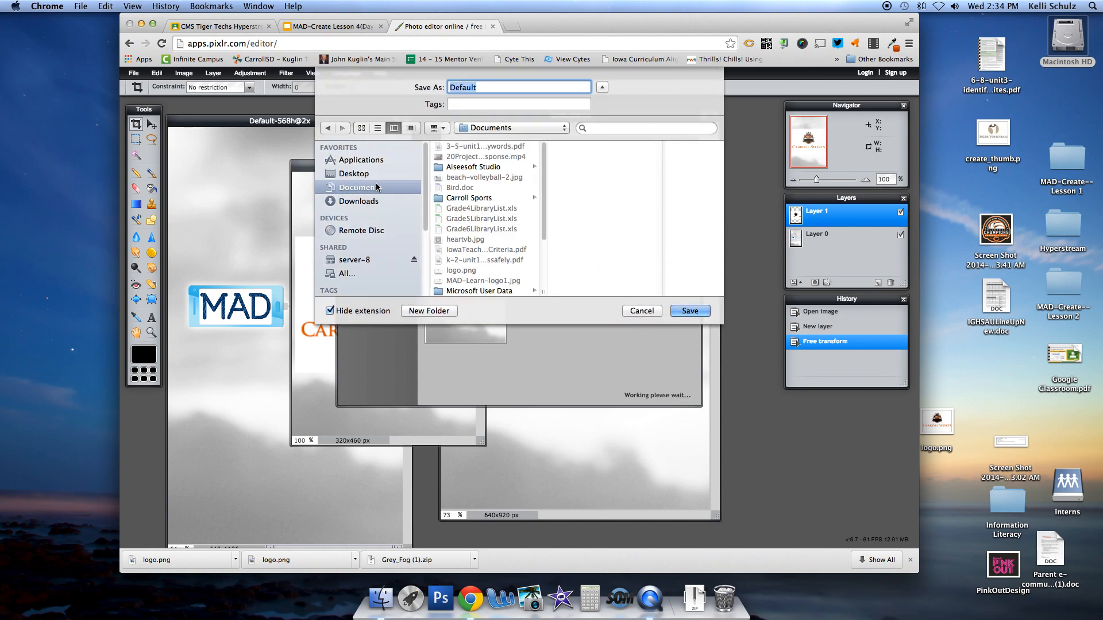
pyautogui.click(472, 200)
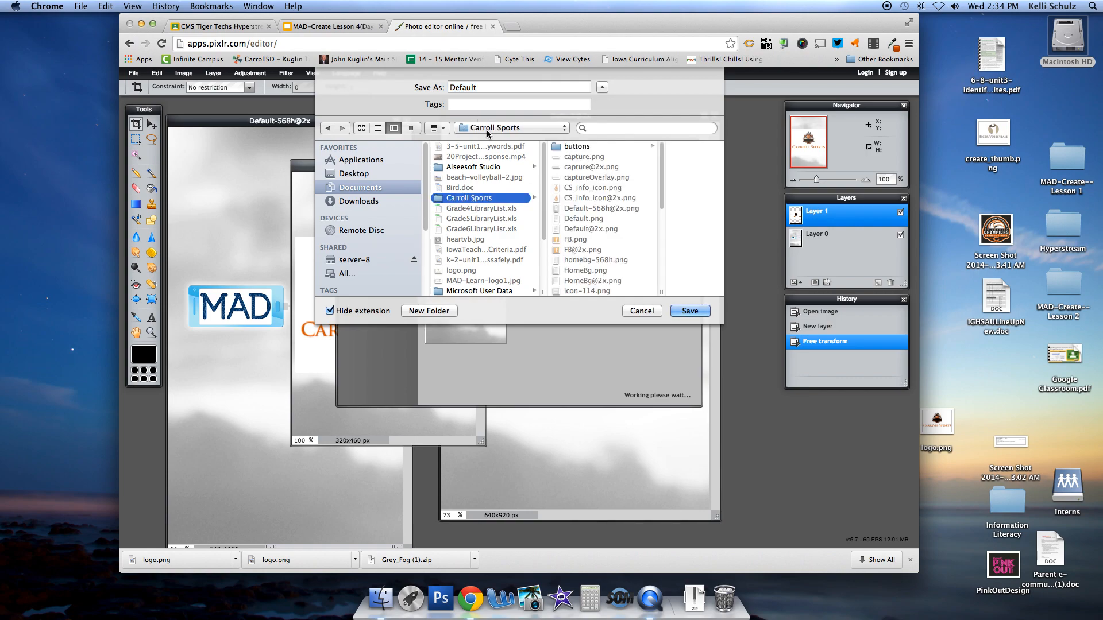
pyautogui.click(375, 190)
pyautogui.click(453, 197)
pyautogui.press('Return')
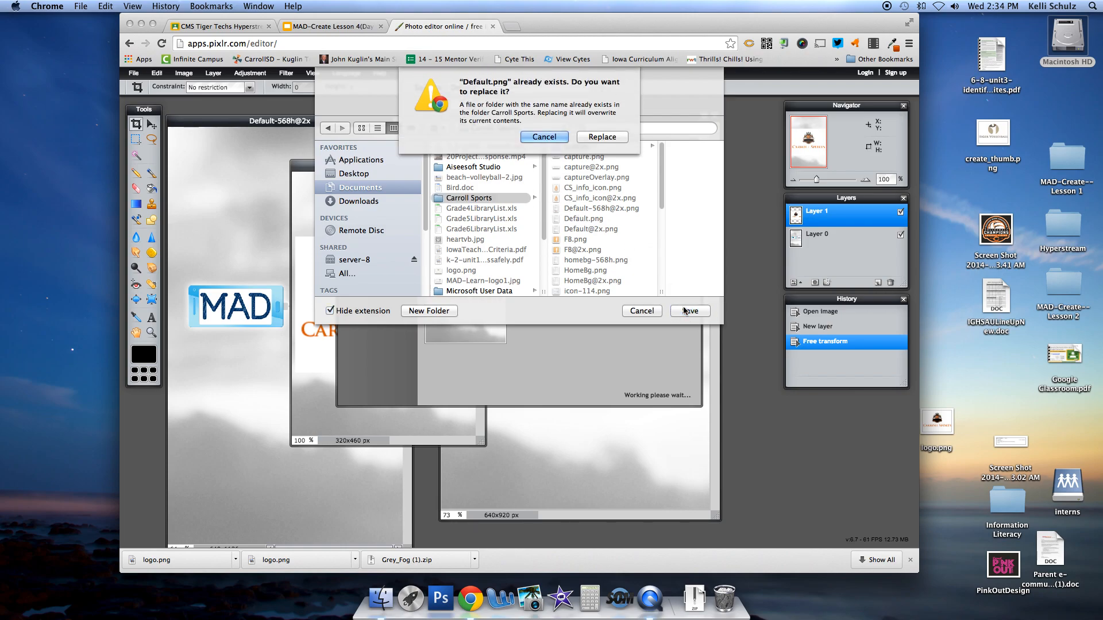
pyautogui.click(600, 138)
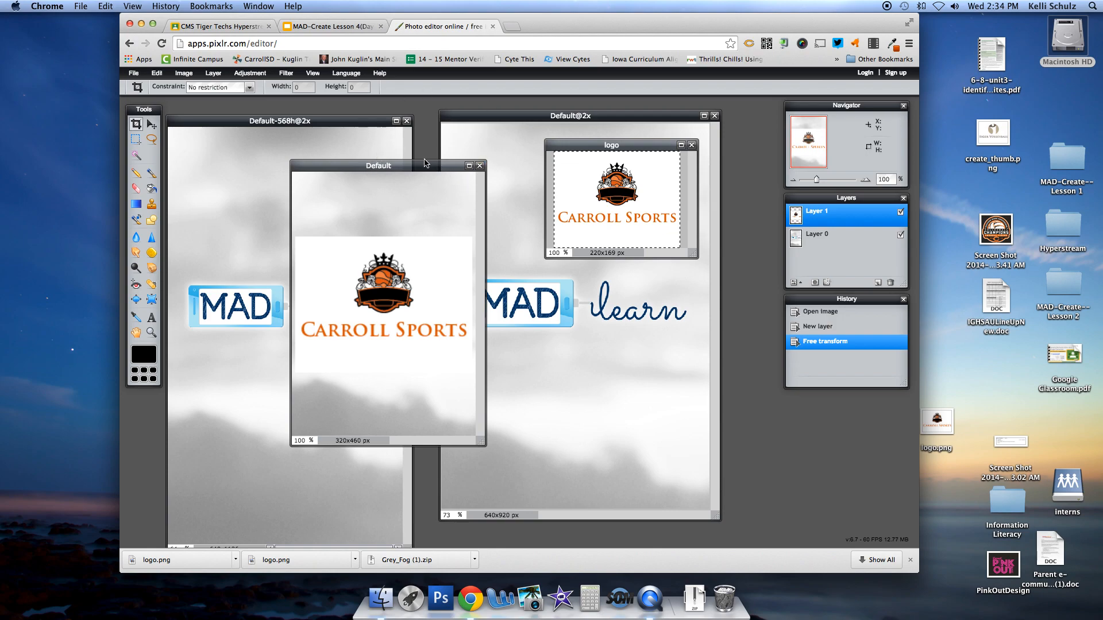
# Close the Default image, saving it once more over Default.png in the Carroll Sports folder
pyautogui.click(479, 166)
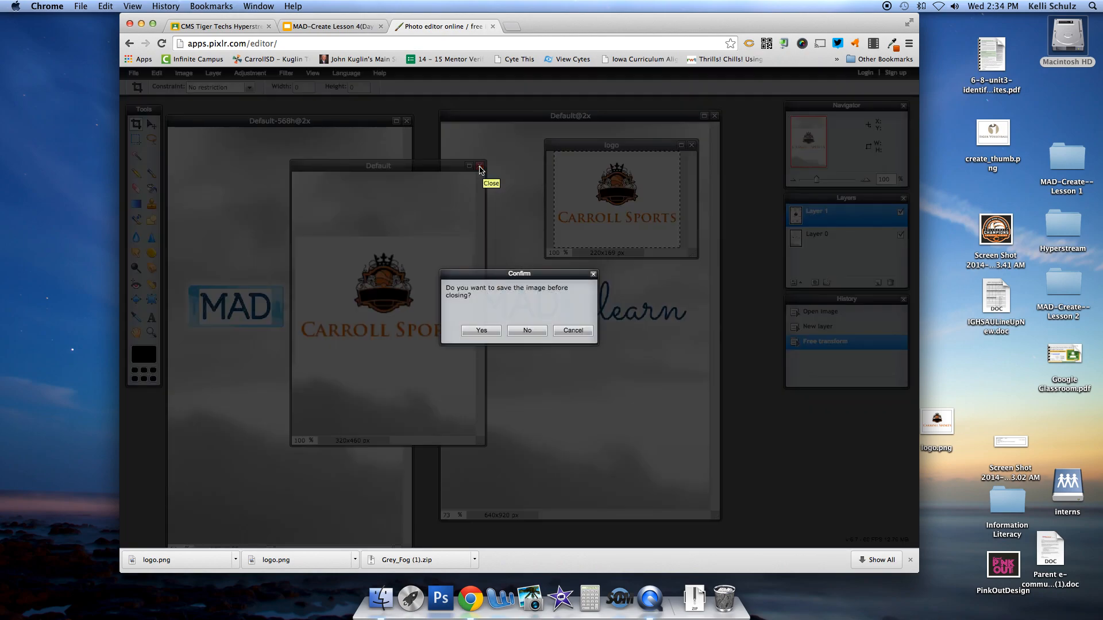
pyautogui.click(481, 330)
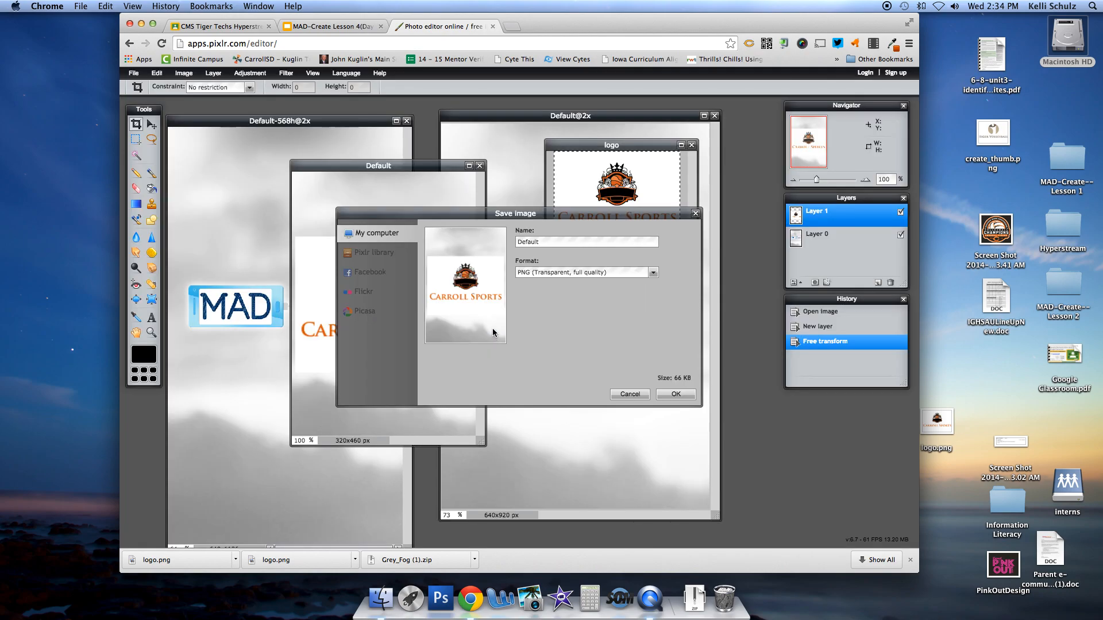
pyautogui.click(671, 394)
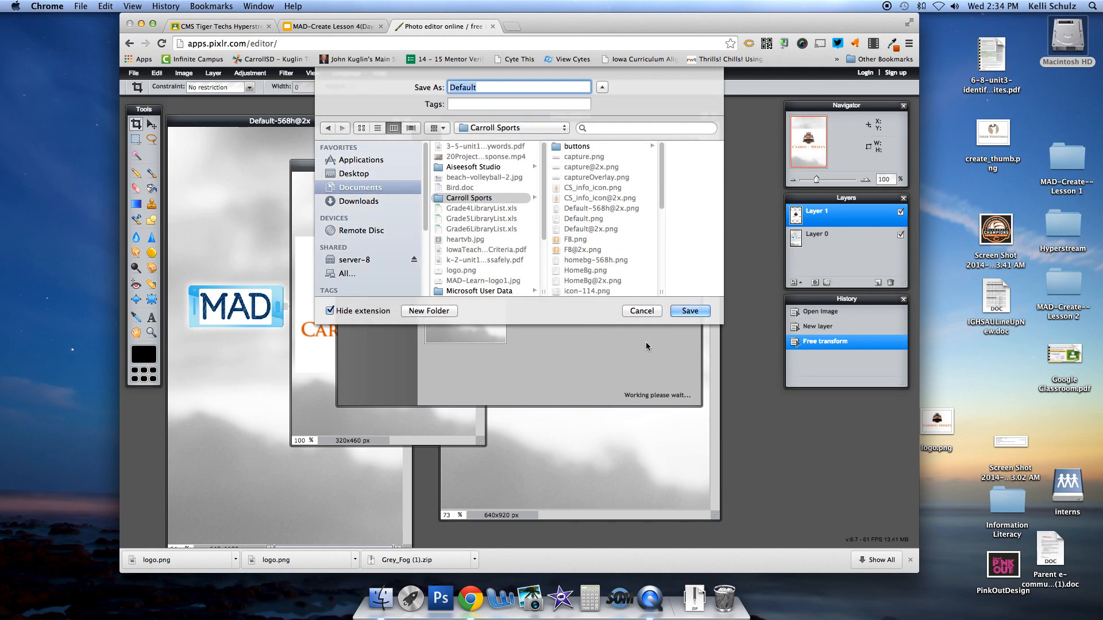
pyautogui.click(689, 310)
pyautogui.click(603, 136)
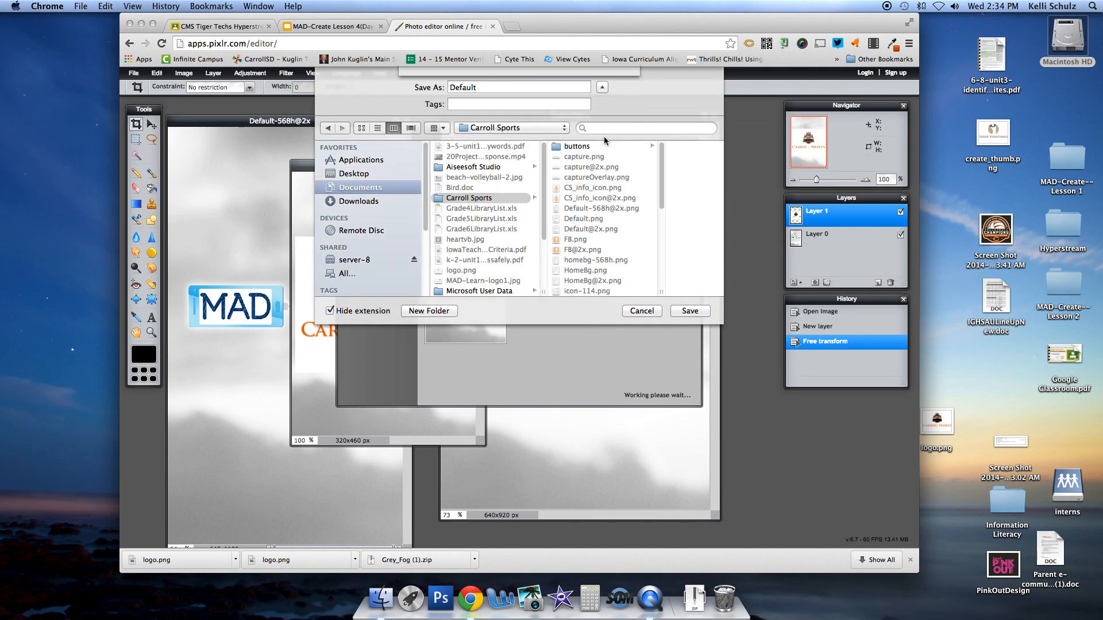
# Copy the Carroll Sports logo from the logo image and paste it into the Default@2x image
pyautogui.moveTo(597, 146); pyautogui.dragTo(685, 197)
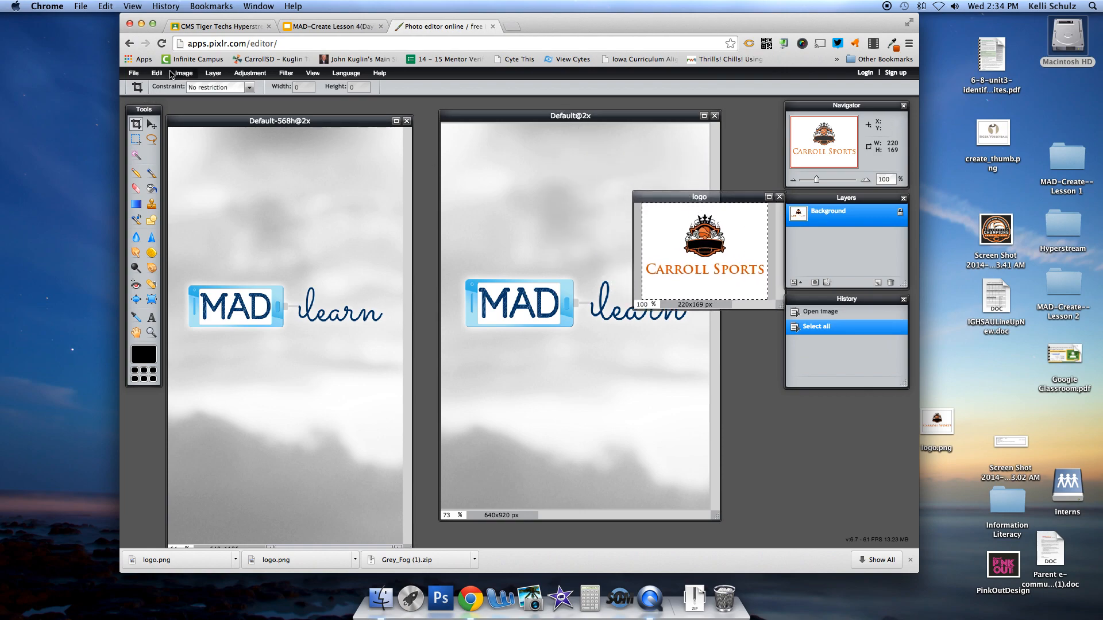
pyautogui.click(157, 73)
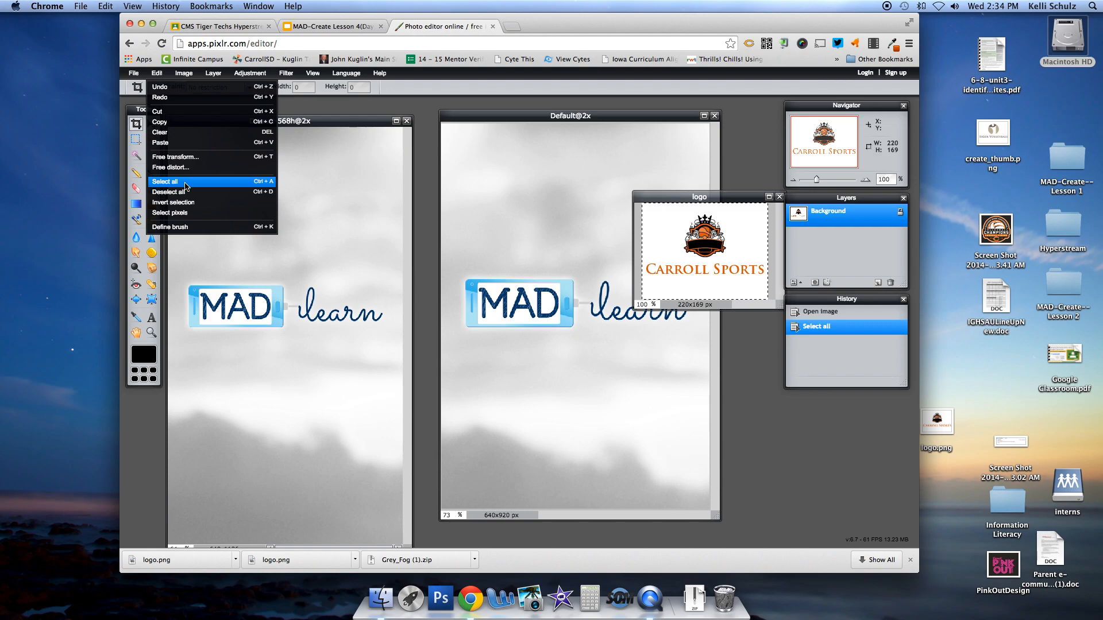
pyautogui.click(174, 122)
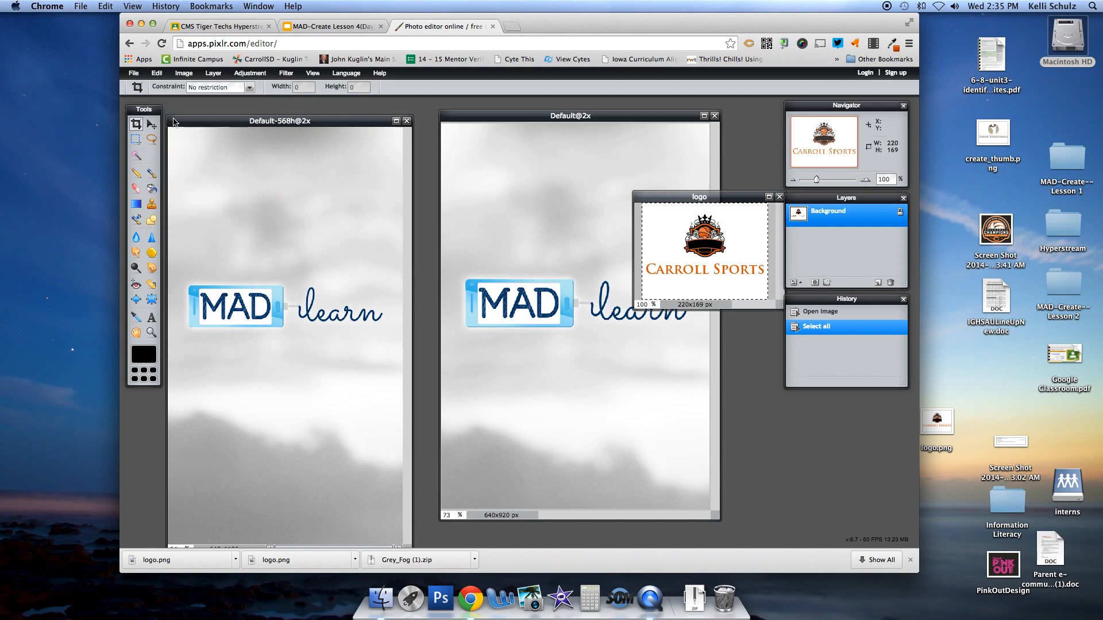
pyautogui.click(505, 115)
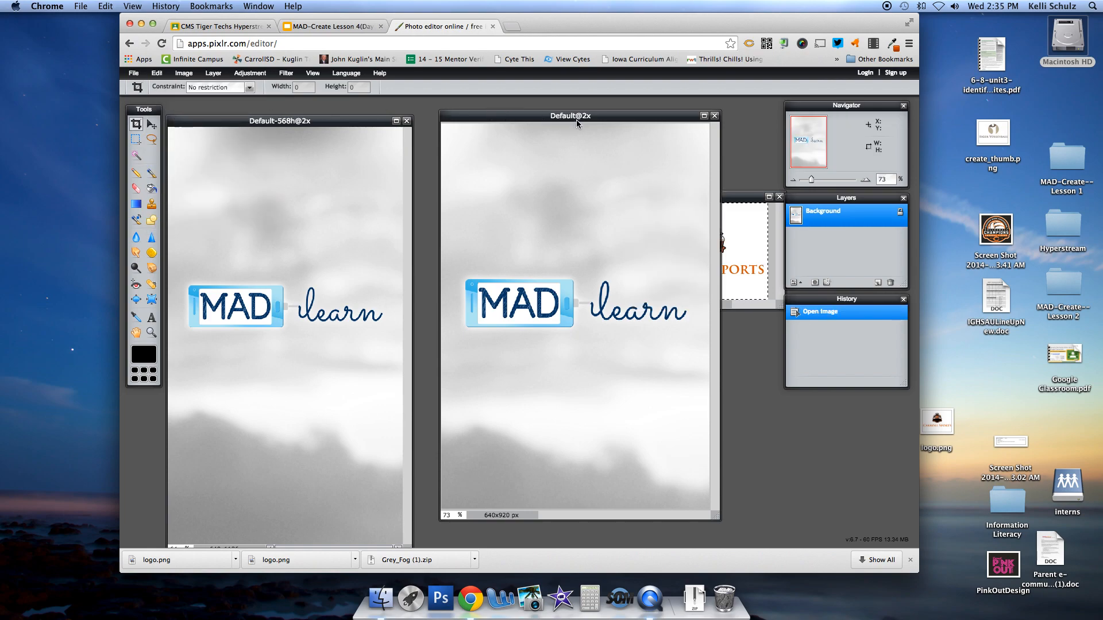
pyautogui.click(155, 73)
pyautogui.click(171, 143)
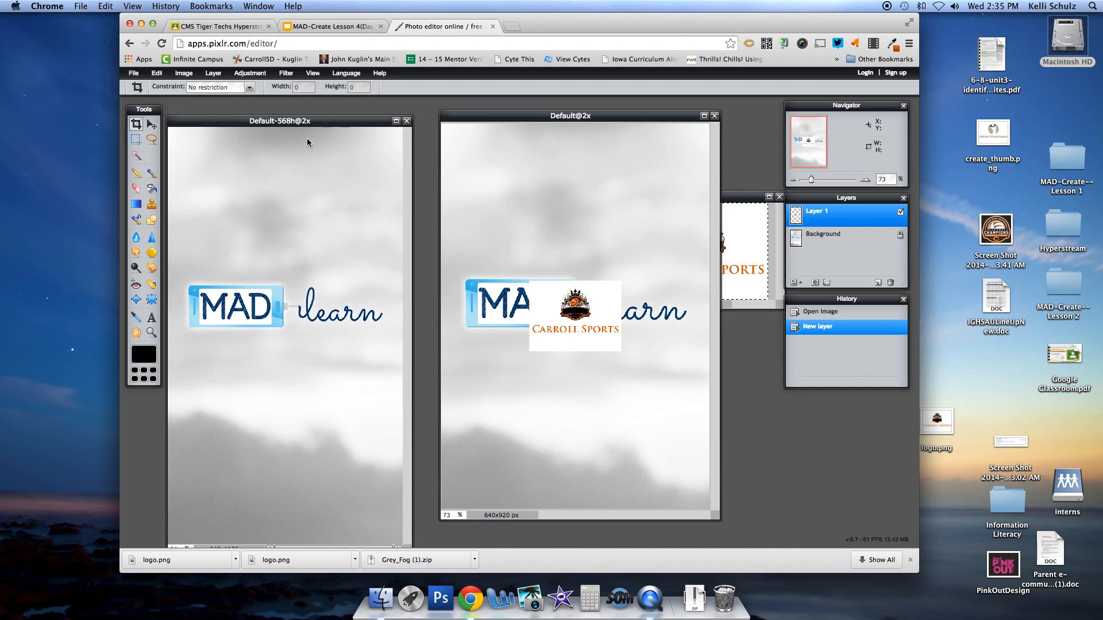
# Enlarge the pasted logo with Free transform to nearly the full width of Default@2x, covering the MAD-learn logo, and apply the change
pyautogui.click(156, 74)
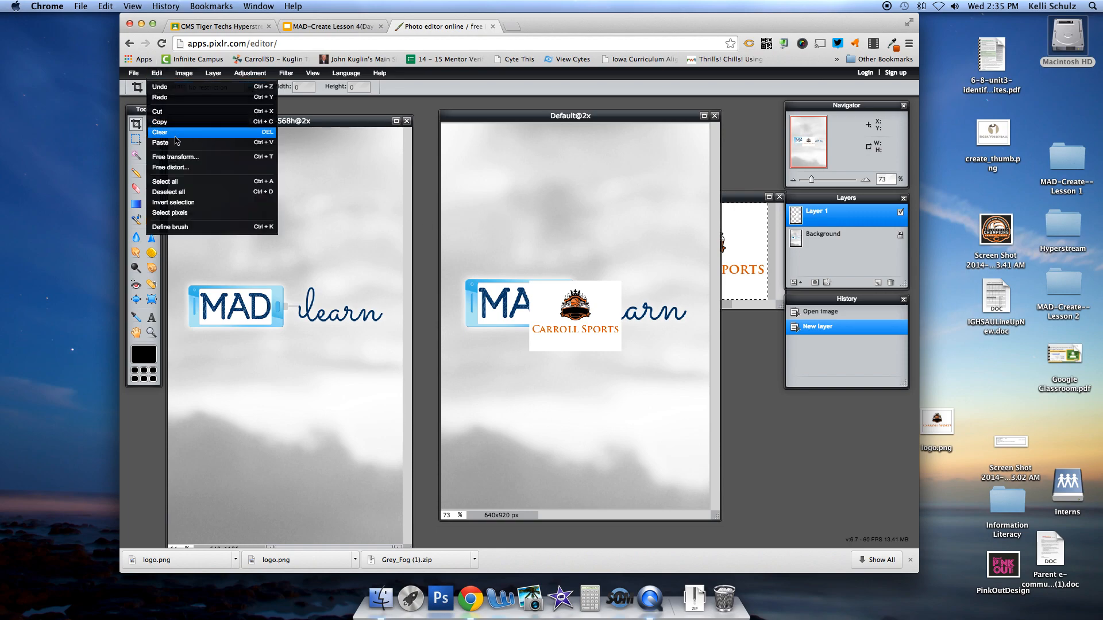
pyautogui.click(179, 157)
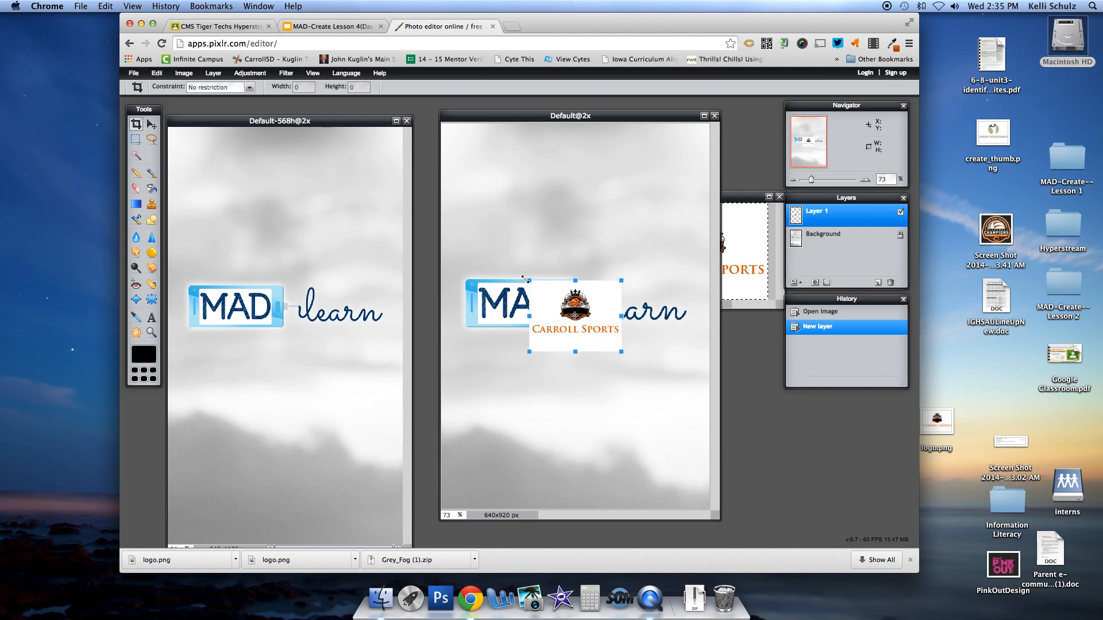
pyautogui.moveTo(533, 282); pyautogui.dragTo(371, 225)
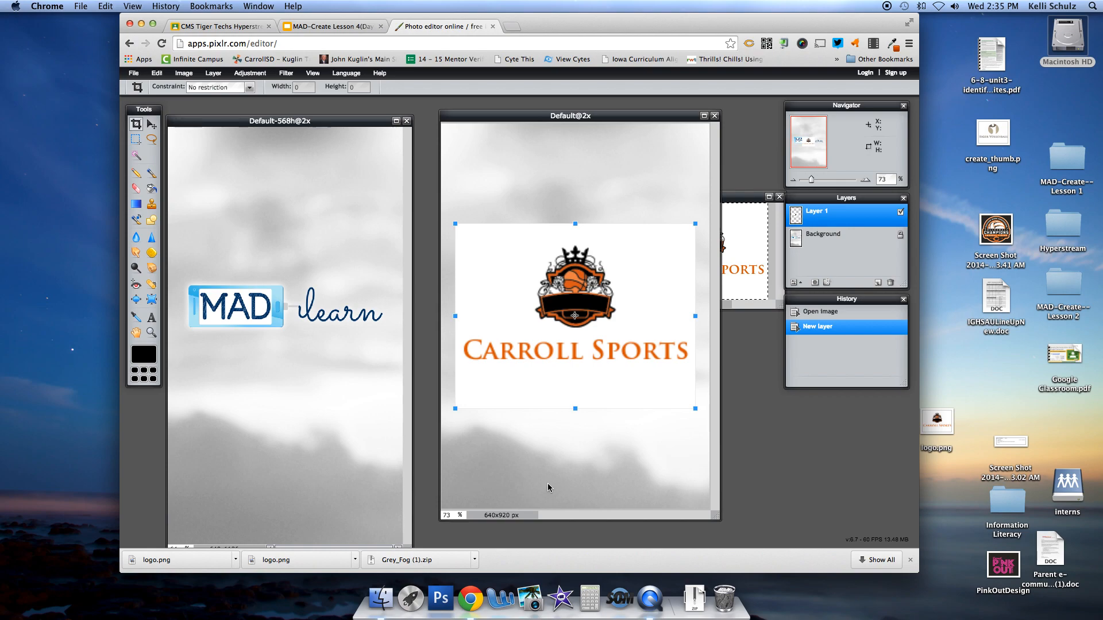
pyautogui.press('Return')
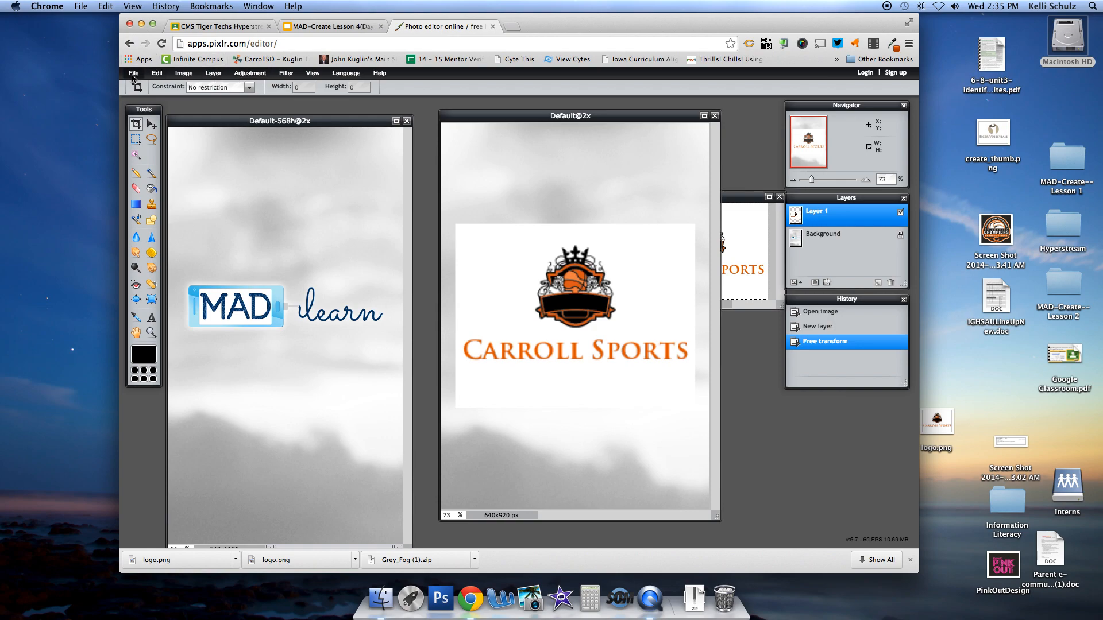
# Save the image as Default@2x in PNG (Transparent, full quality) format to the Carroll Sports folder, replacing the existing file
pyautogui.click(132, 74)
pyautogui.click(147, 133)
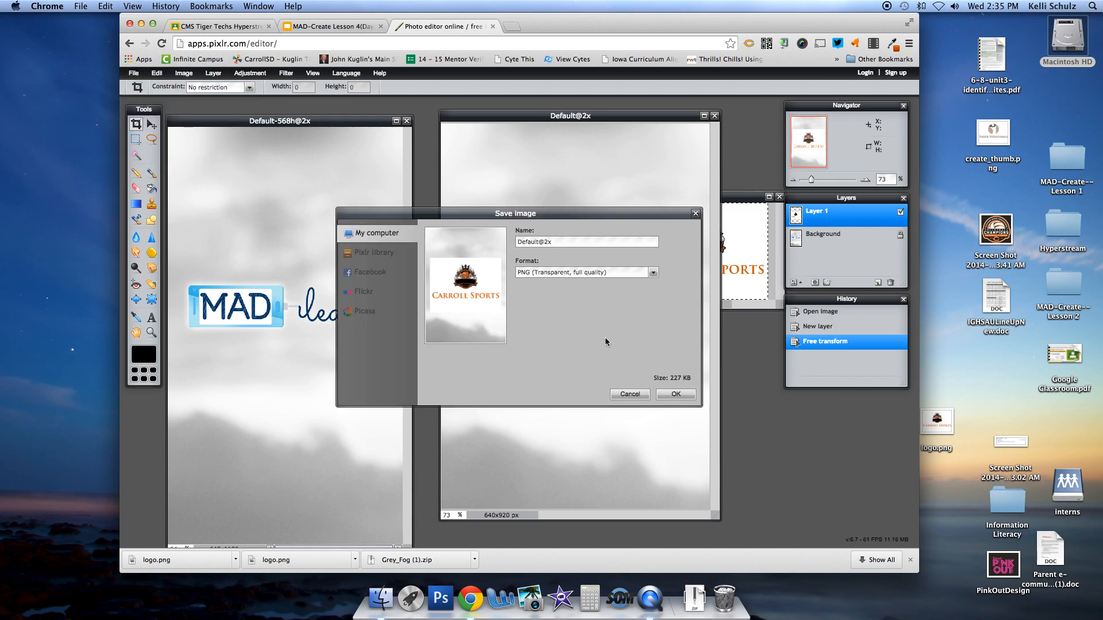
pyautogui.click(675, 395)
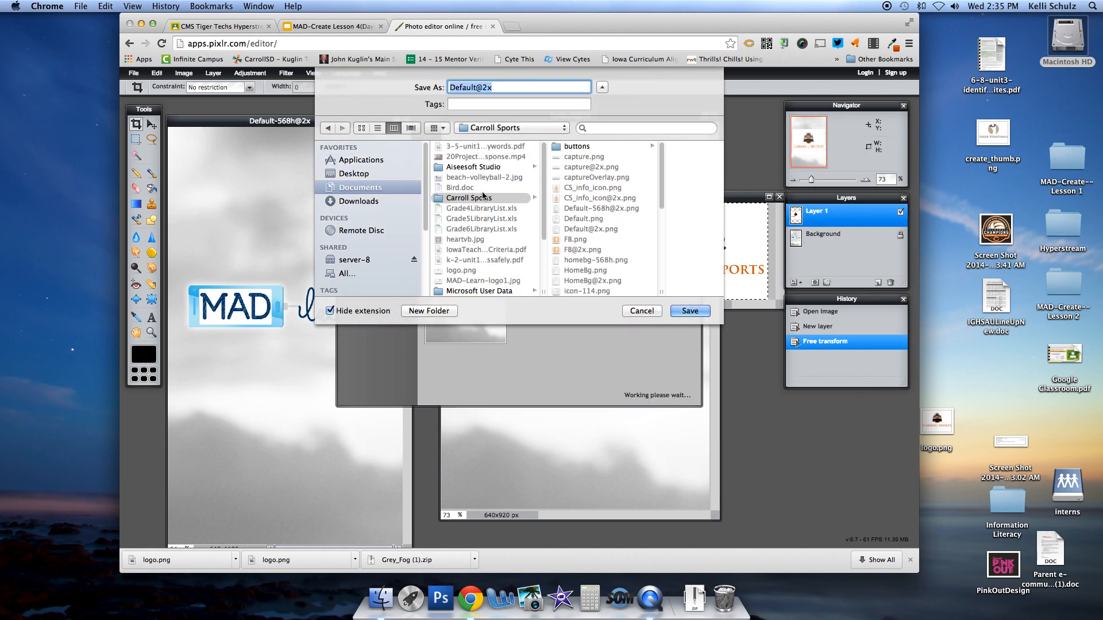
pyautogui.click(457, 198)
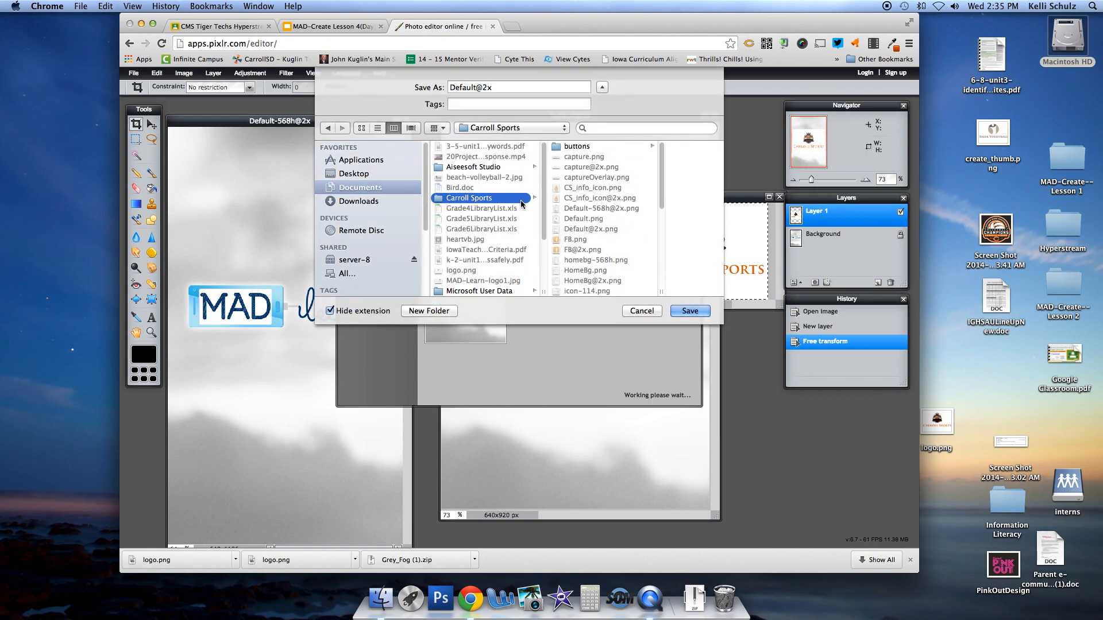
pyautogui.click(696, 310)
pyautogui.click(600, 136)
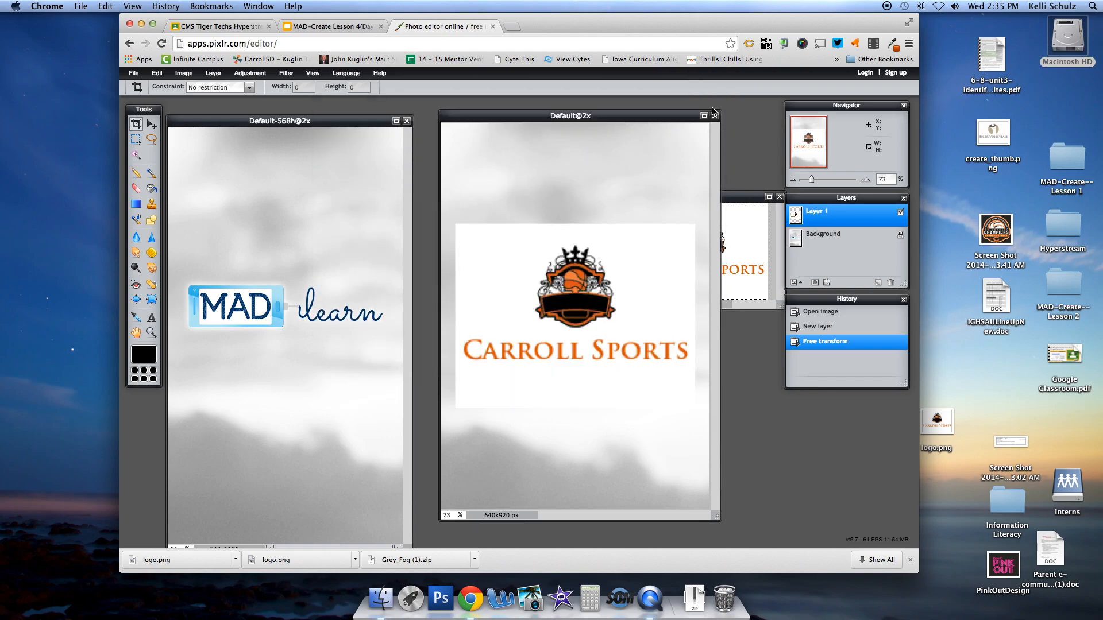
pyautogui.click(715, 117)
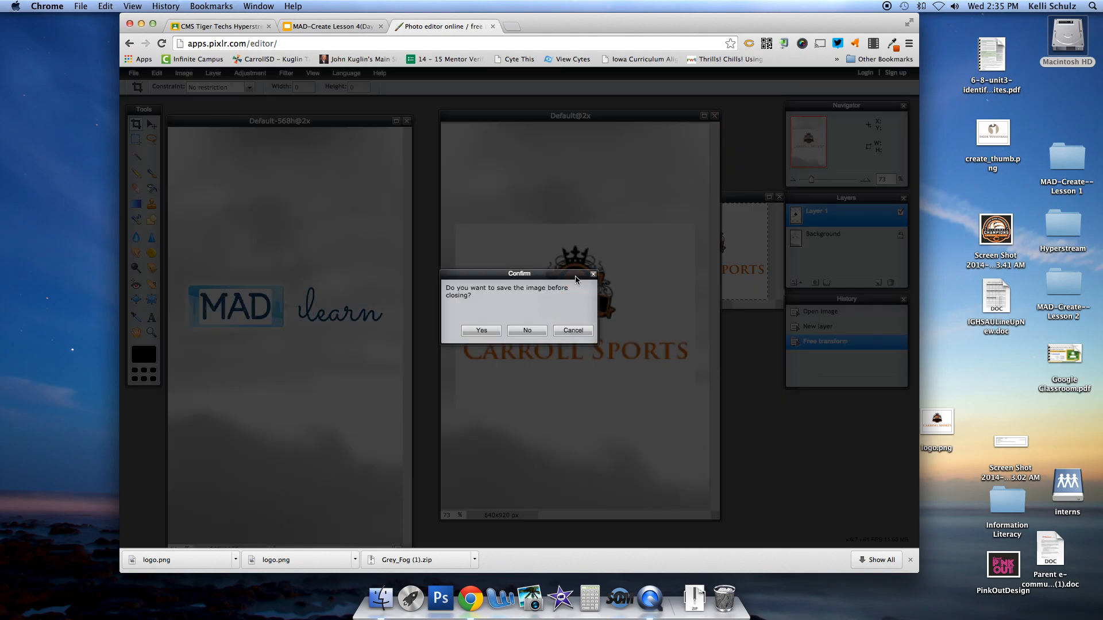
pyautogui.click(485, 330)
pyautogui.click(676, 394)
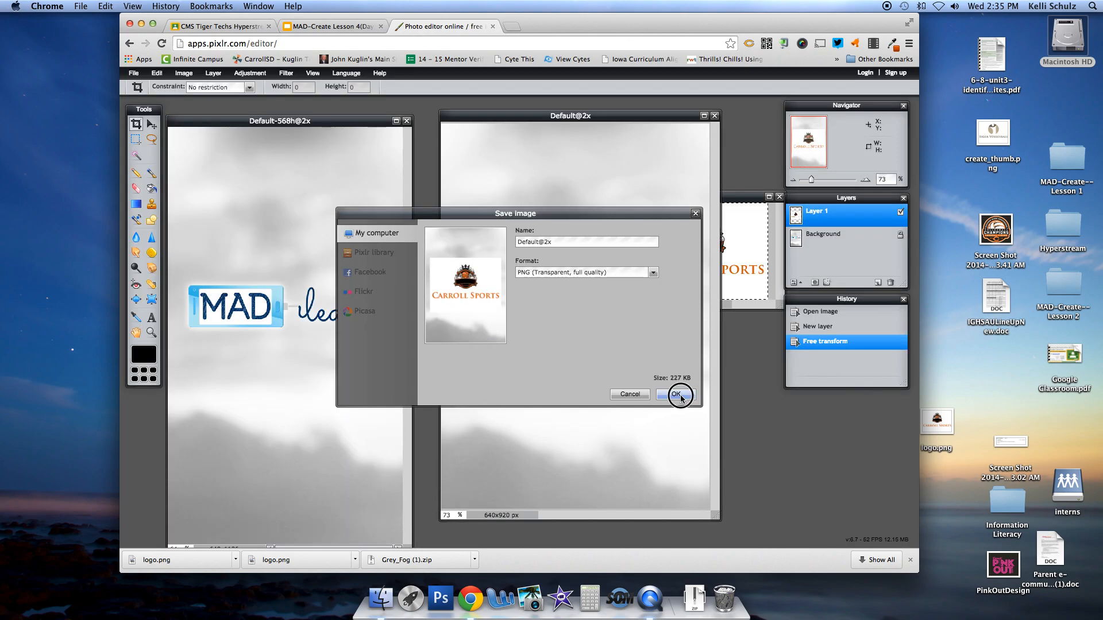
pyautogui.click(685, 309)
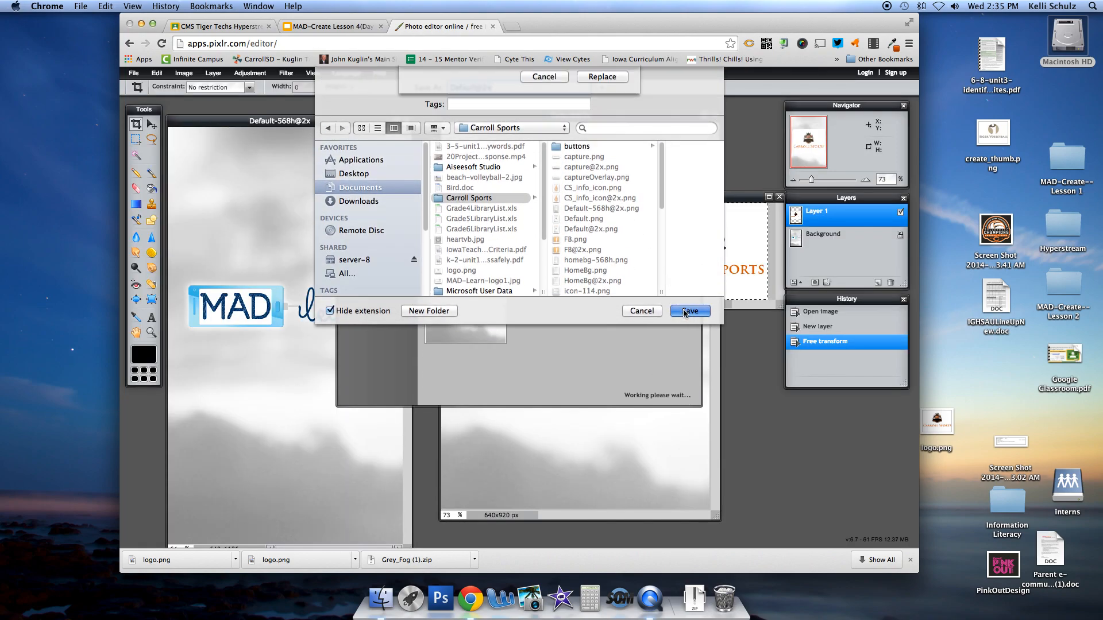
pyautogui.click(597, 136)
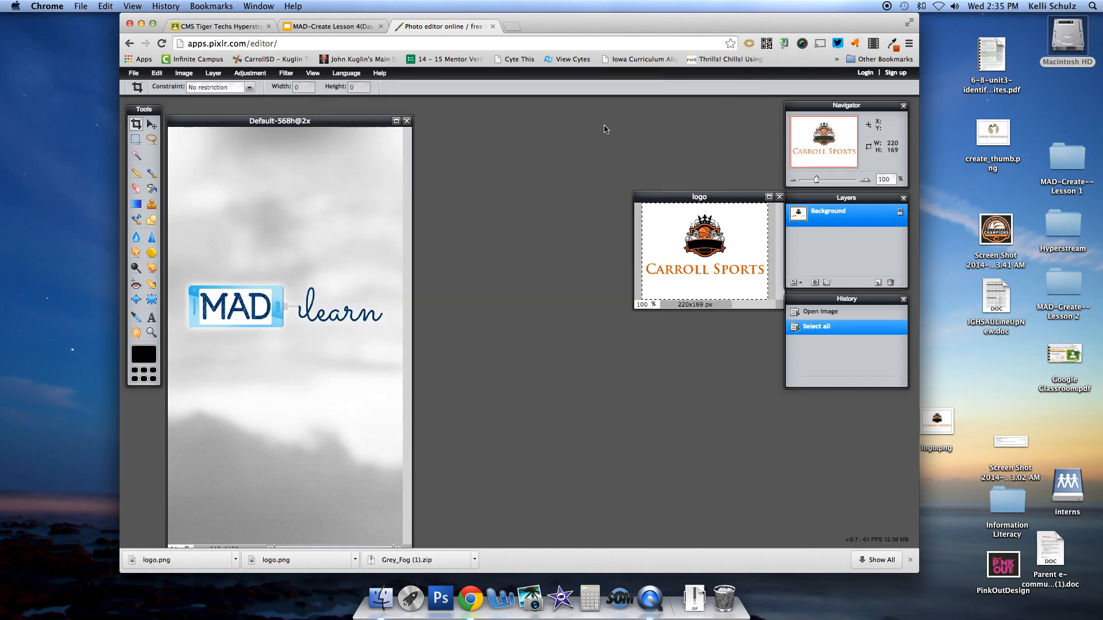
# Move the Default-568h@2x image window into the cleared workspace and paste the copied Carroll Sports logo into it
pyautogui.click(348, 120)
pyautogui.moveTo(348, 121); pyautogui.dragTo(456, 116)
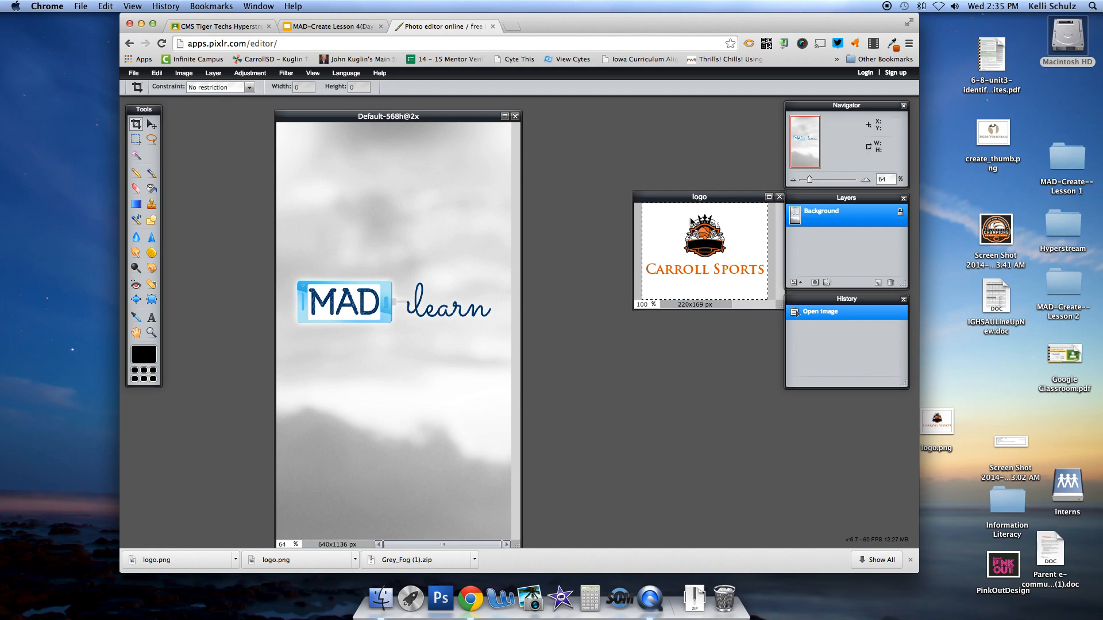
pyautogui.click(157, 74)
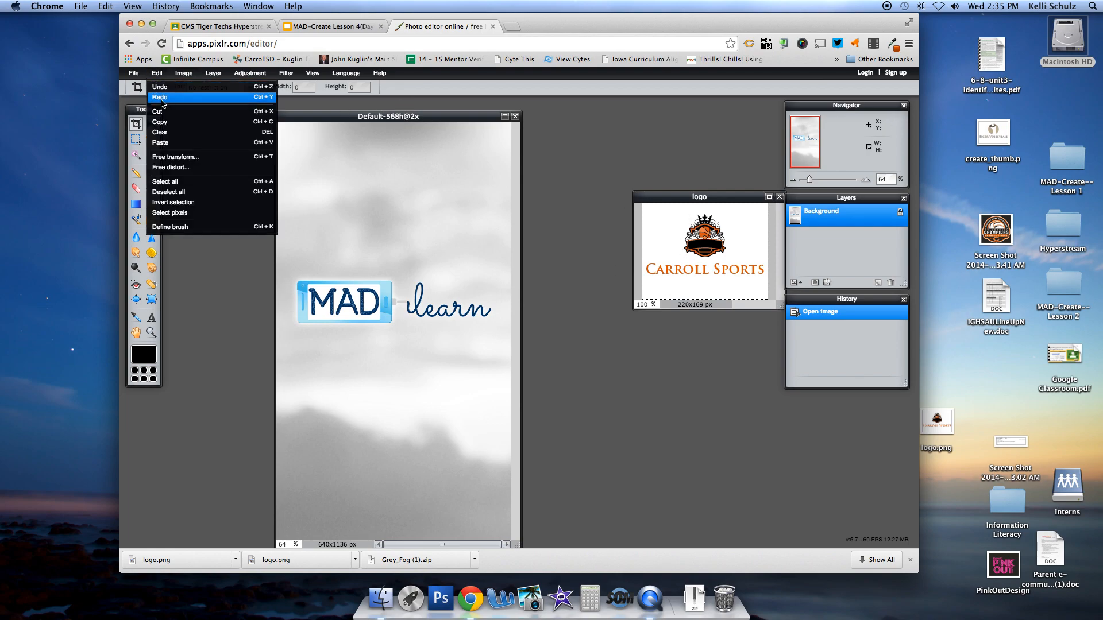
pyautogui.click(164, 143)
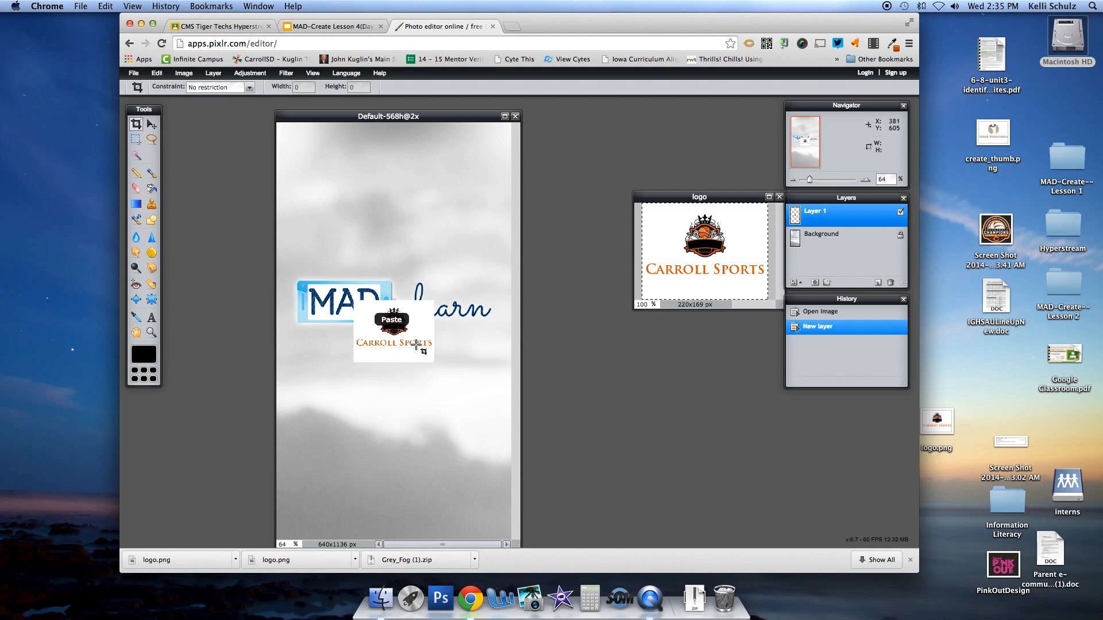
# Enlarge the pasted logo with Free transform to nearly the full width of Default-568h@2x, shift it slightly upward, and apply the change
pyautogui.click(158, 74)
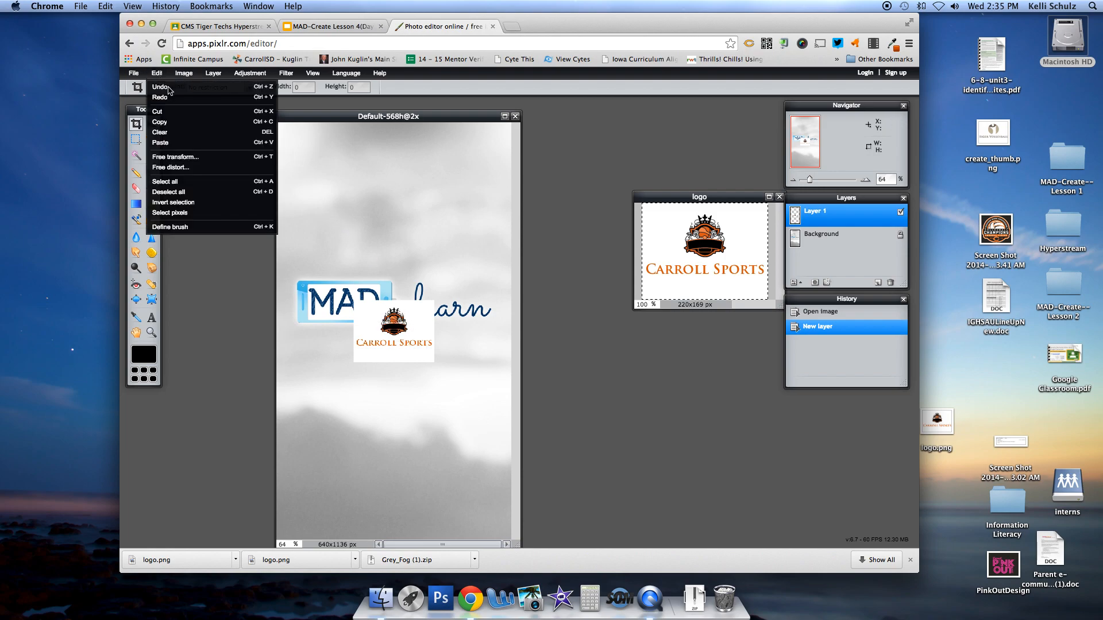
pyautogui.click(182, 165)
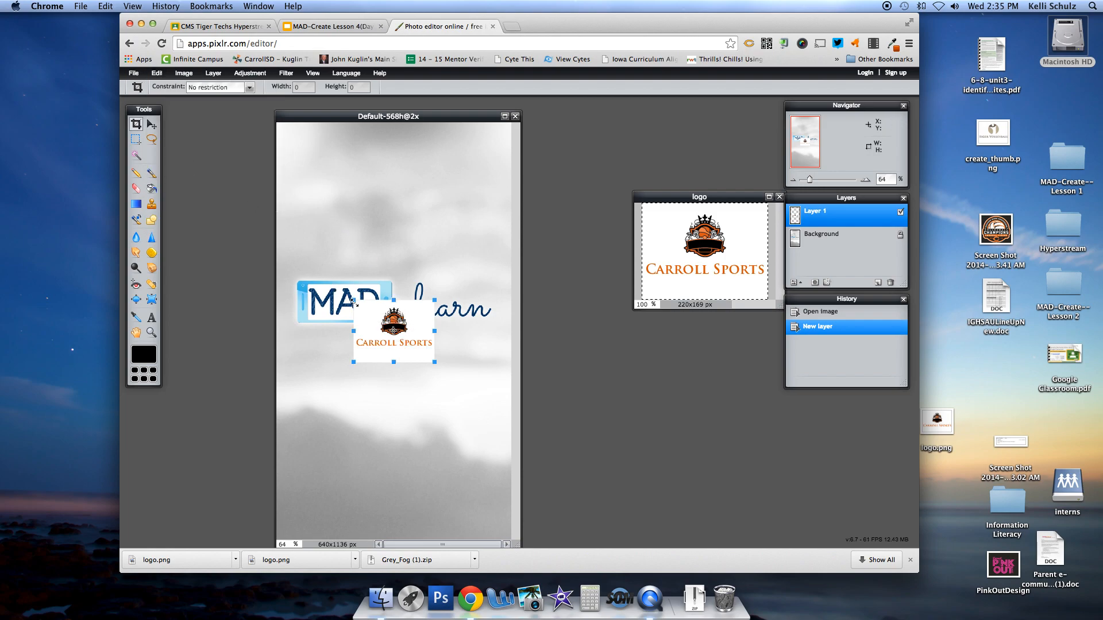
pyautogui.moveTo(355, 303); pyautogui.dragTo(284, 246)
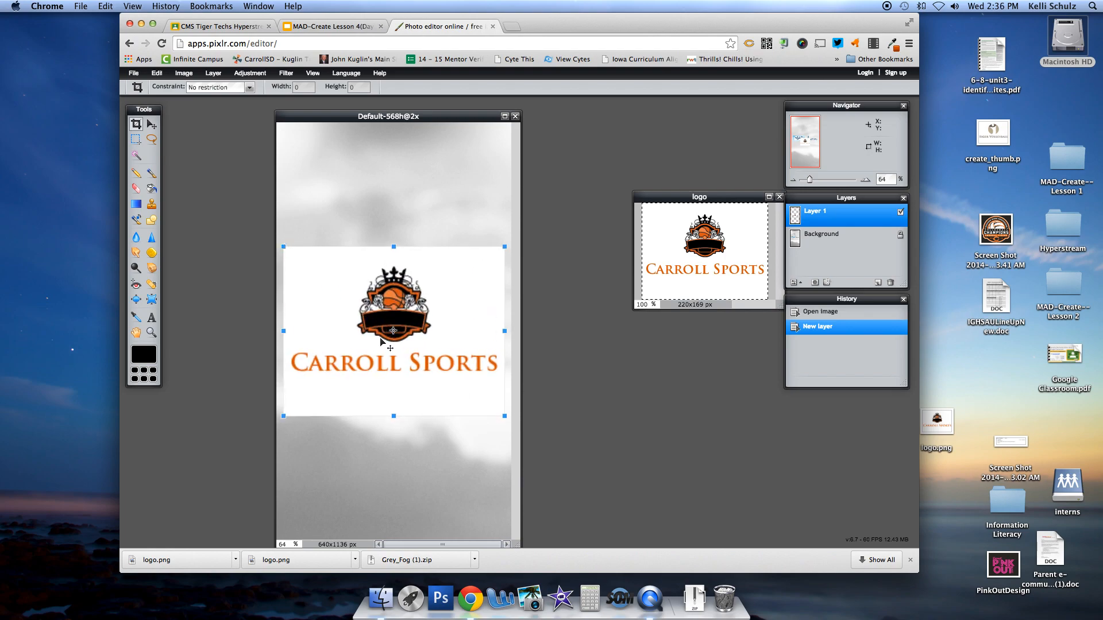
pyautogui.moveTo(452, 321); pyautogui.dragTo(454, 314)
pyautogui.press('Return')
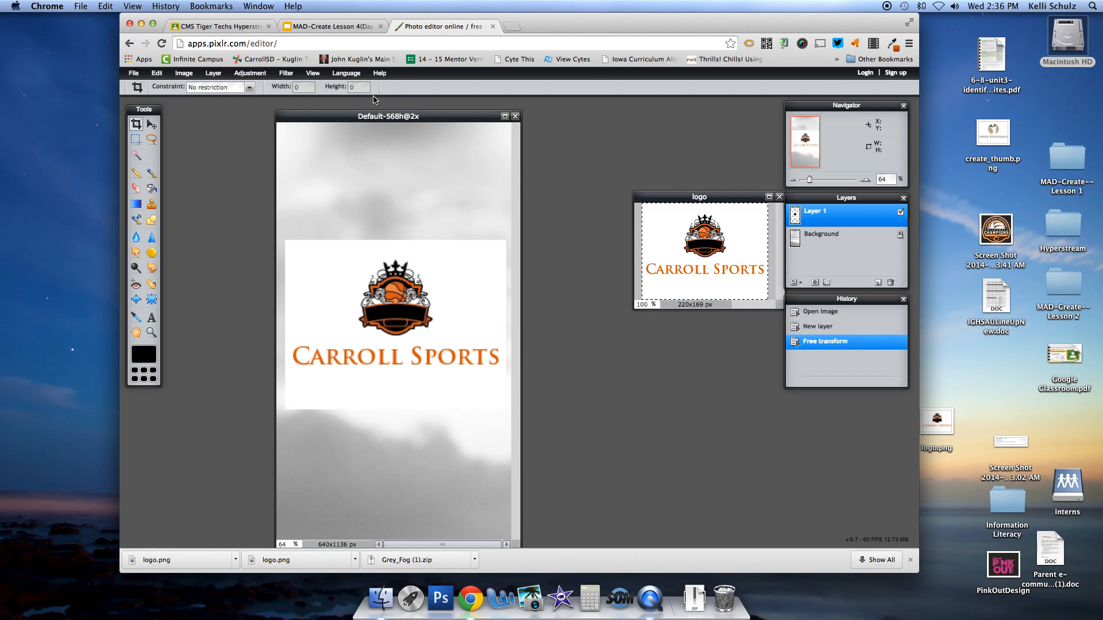
# Save the image as Default-568h@2x in PNG (Transparent, full quality) format to the Carroll Sports folder, replacing the existing file
pyautogui.click(133, 73)
pyautogui.click(139, 132)
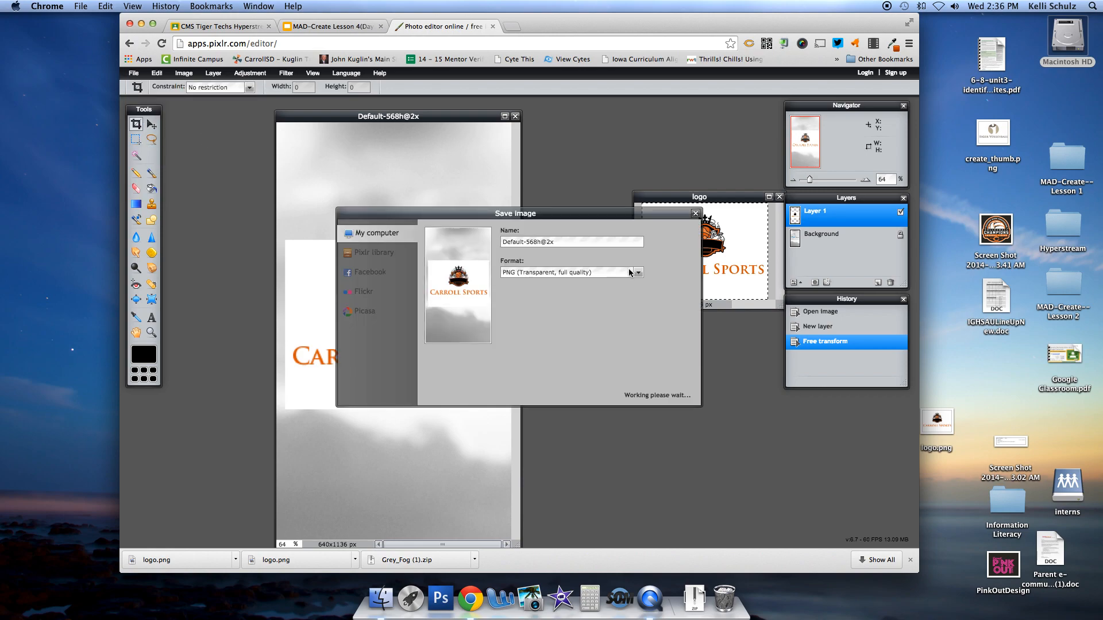
pyautogui.click(669, 395)
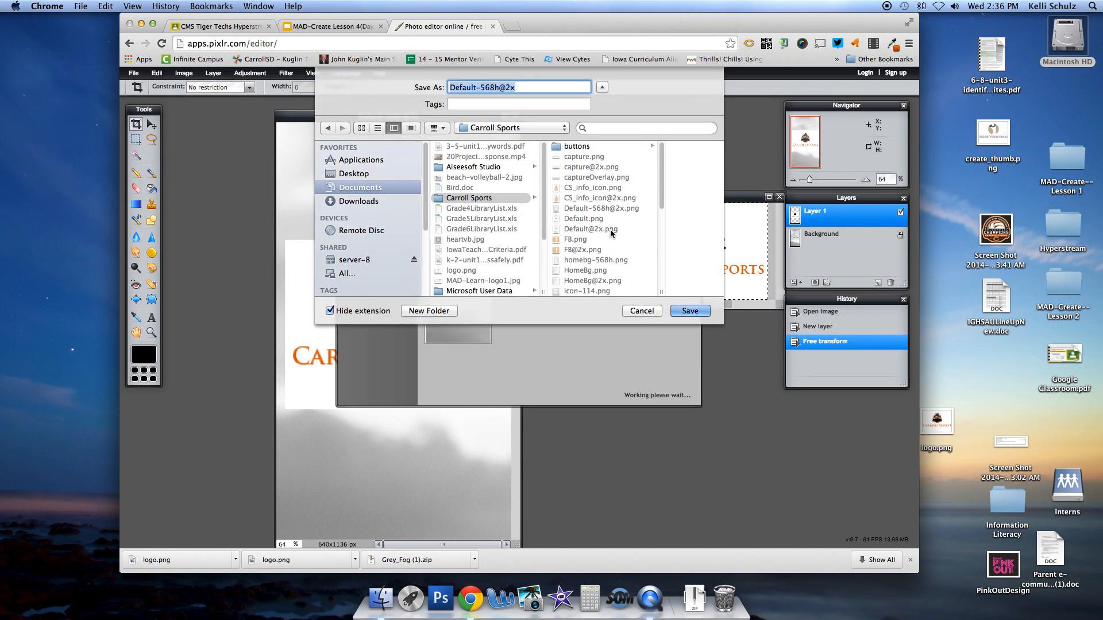
pyautogui.click(448, 198)
pyautogui.click(689, 311)
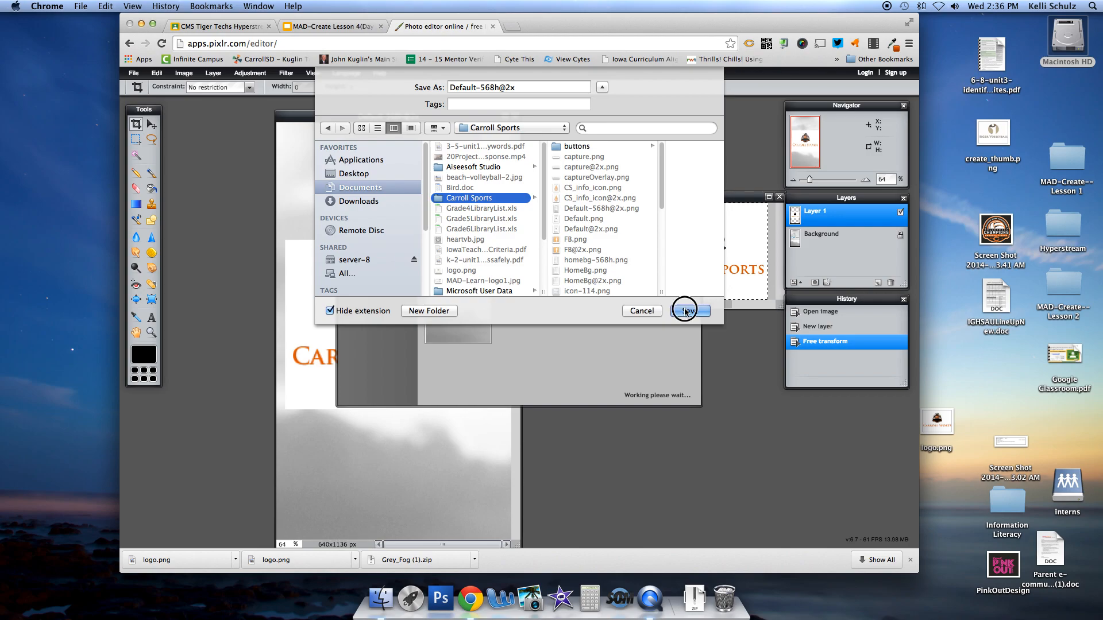
pyautogui.click(598, 135)
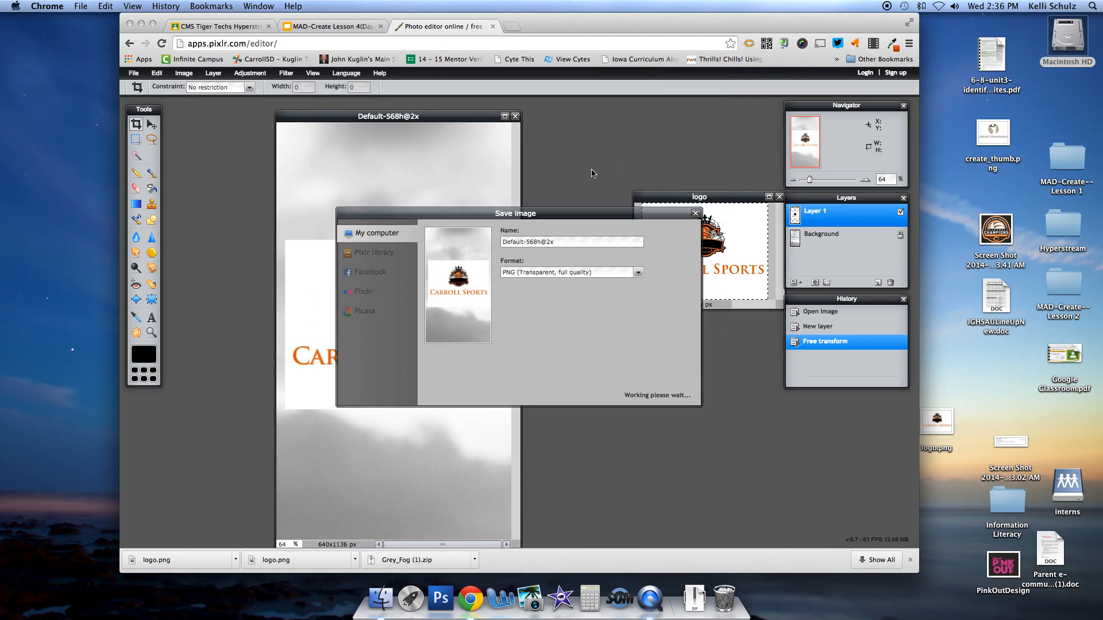
pyautogui.click(515, 118)
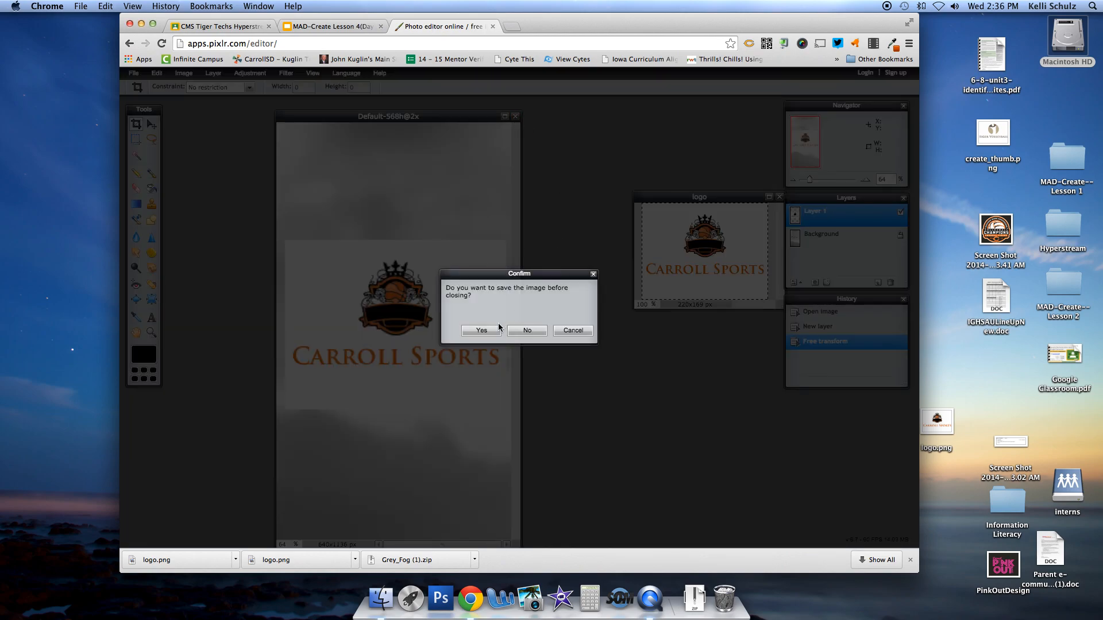
pyautogui.click(482, 330)
pyautogui.click(664, 392)
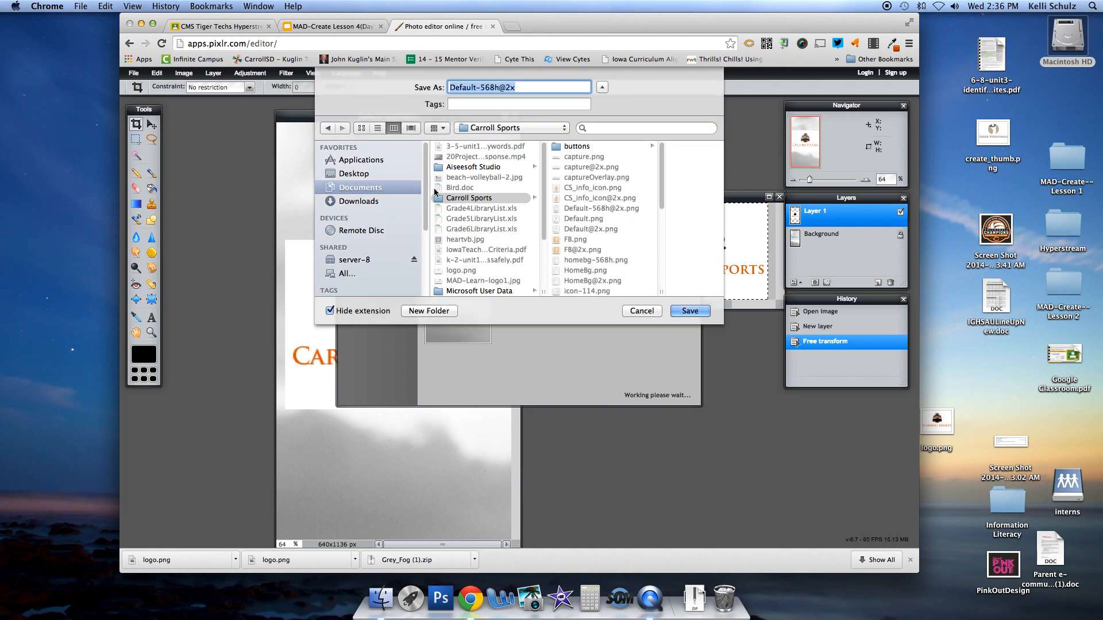
pyautogui.click(698, 314)
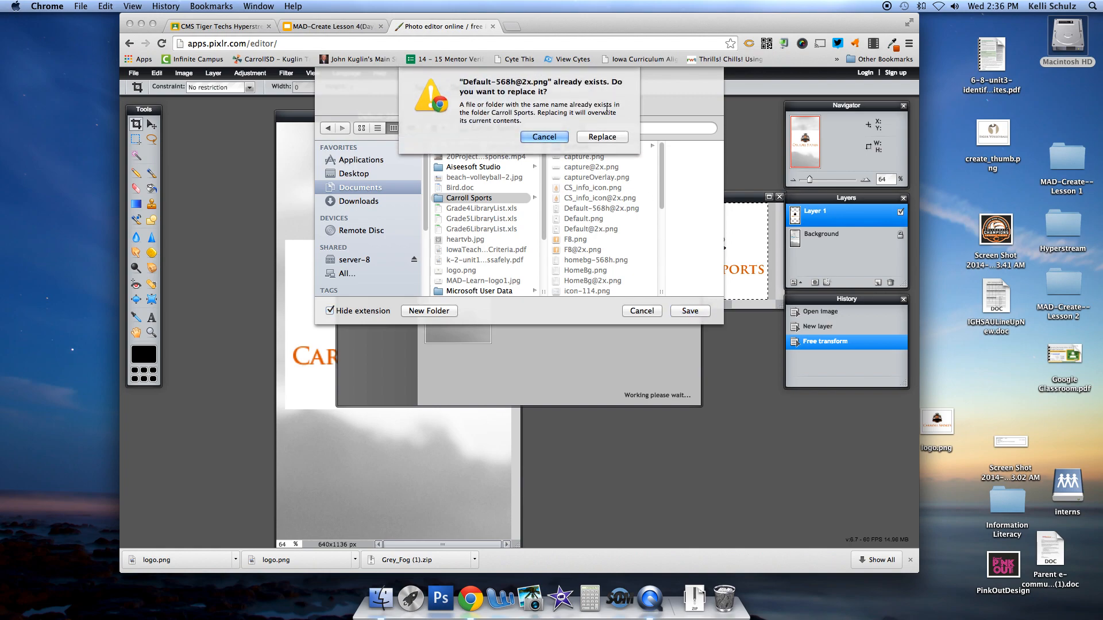
pyautogui.click(603, 101)
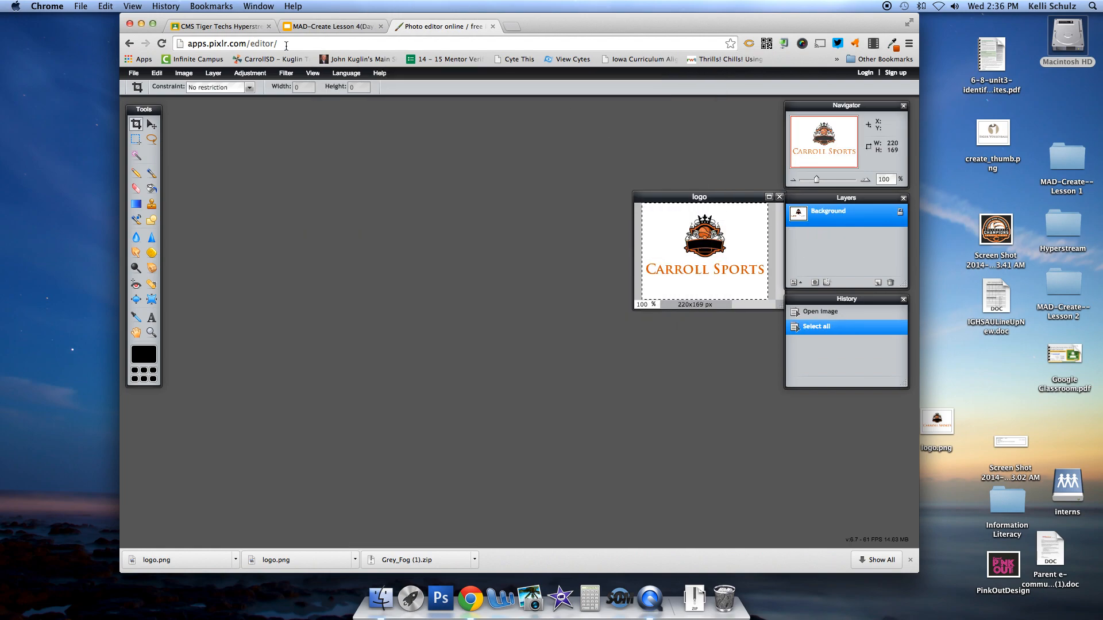
# Switch to the MAD-Create Lesson 4 presentation and read the Step 3c slide's instructions on the capture files and compressing the app images
pyautogui.click(333, 27)
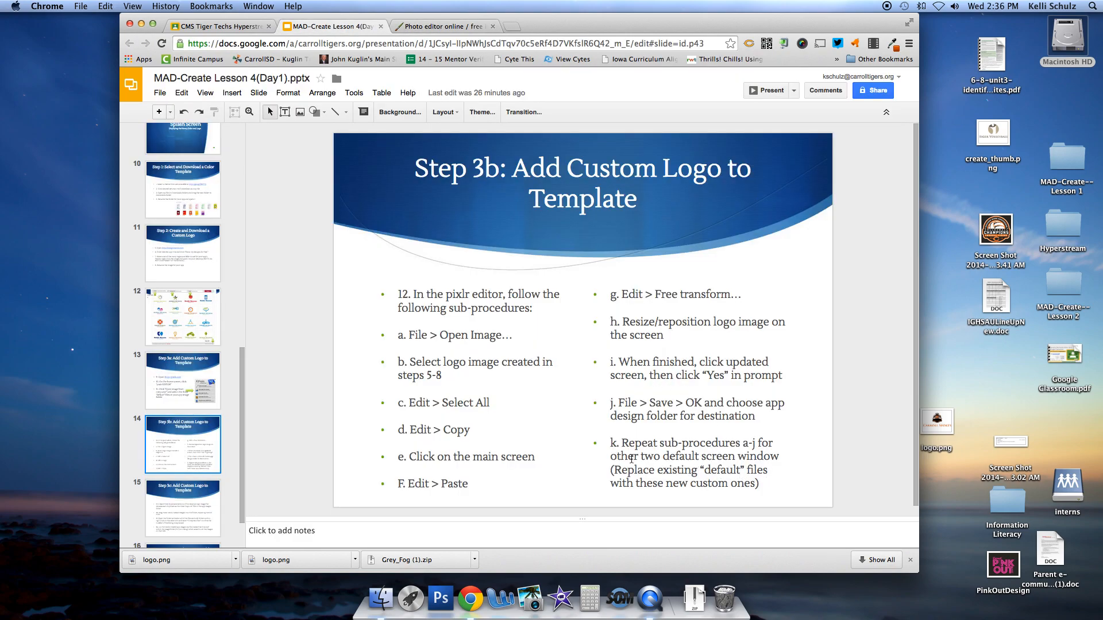
pyautogui.click(184, 526)
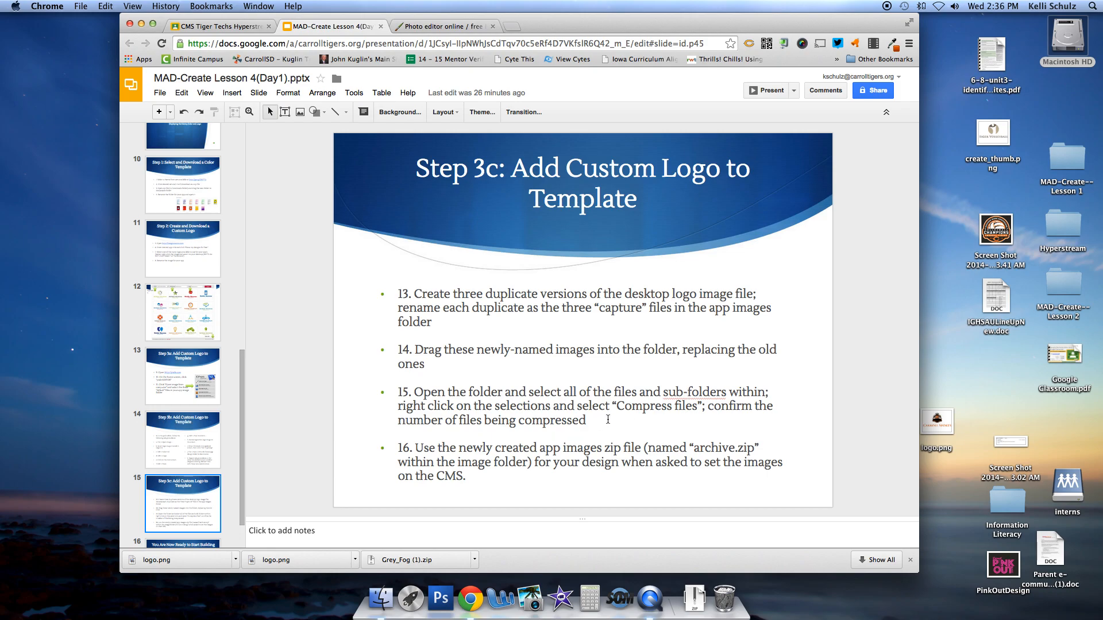
pyautogui.scroll(-1, 608, 420)
pyautogui.scroll(1, 608, 419)
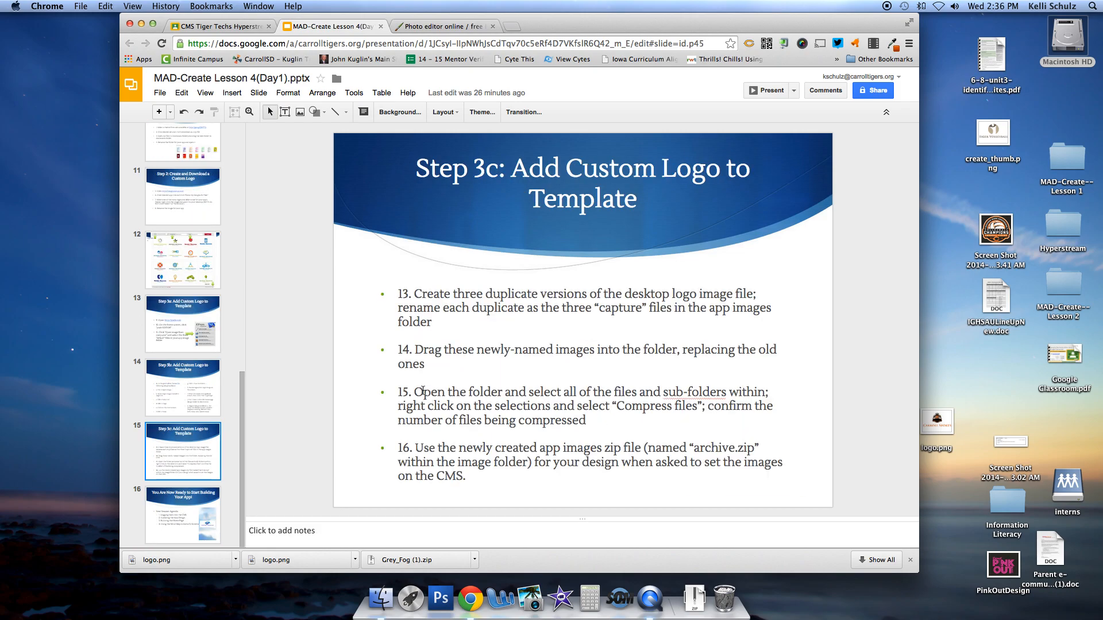
pyautogui.moveTo(398, 392); pyautogui.dragTo(535, 478)
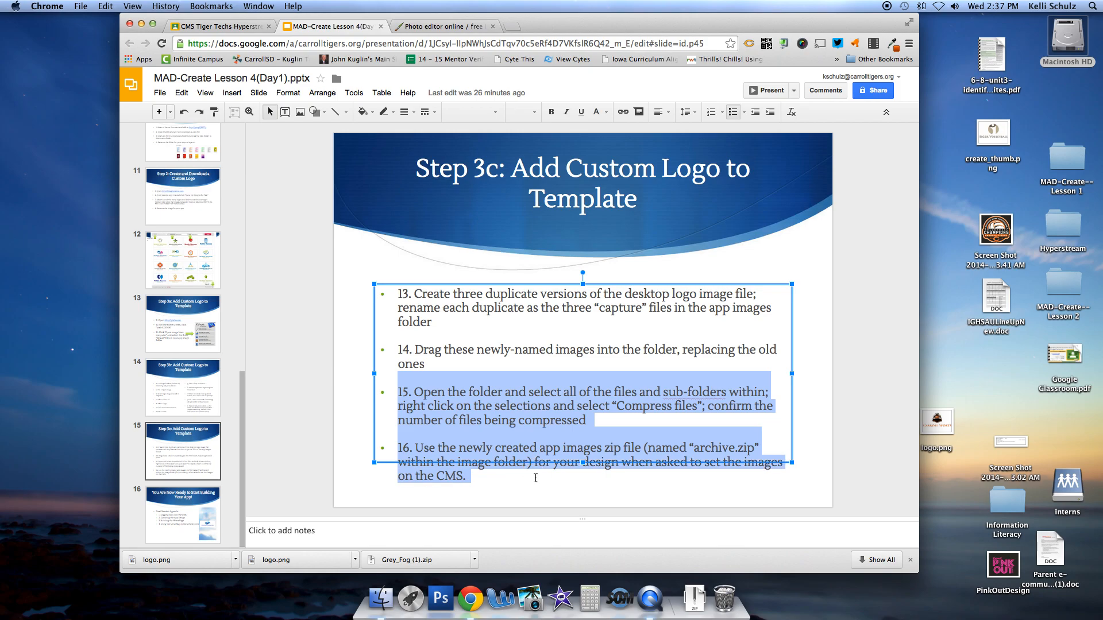
pyautogui.click(680, 448)
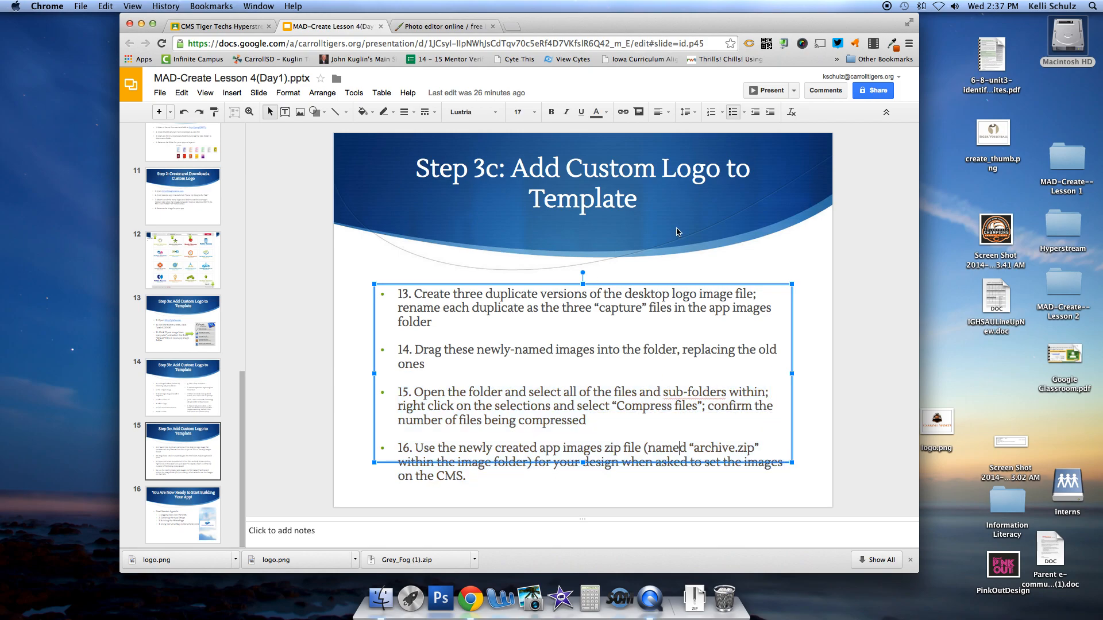
pyautogui.click(677, 277)
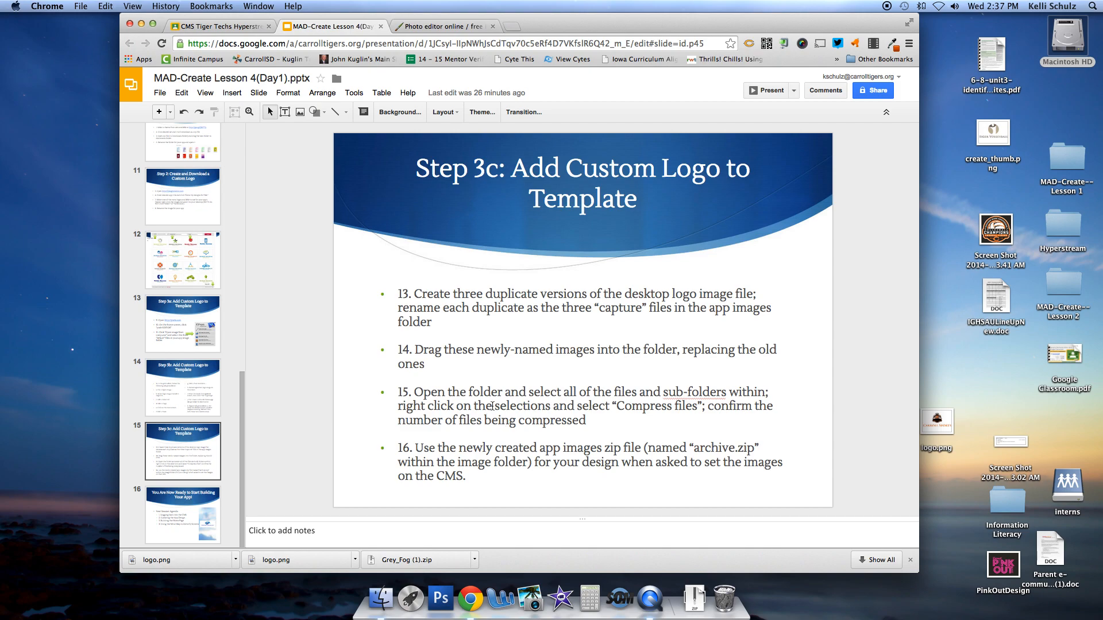
# Open the Carroll Sports folder inside Documents on Macintosh HD in Finder
pyautogui.doubleClick(1068, 39)
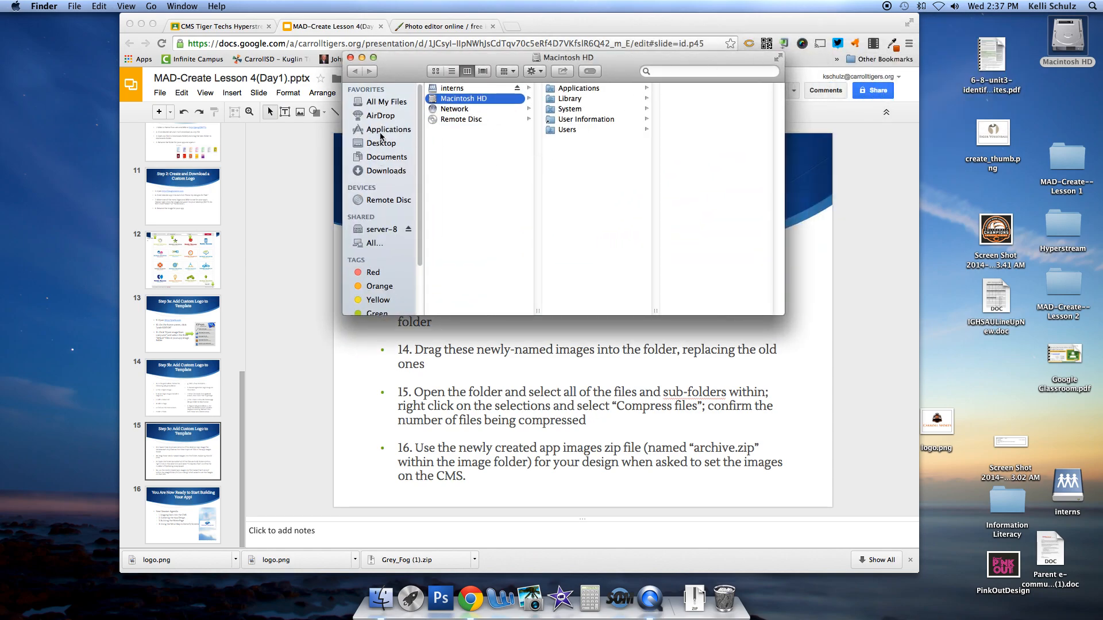
pyautogui.click(386, 158)
pyautogui.click(463, 140)
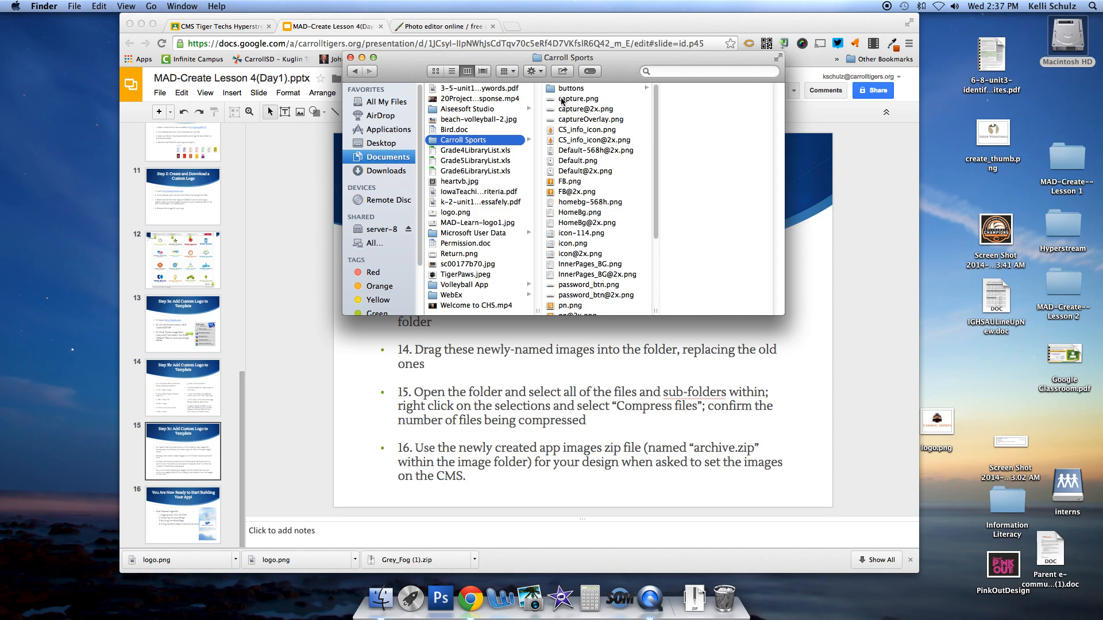
pyautogui.click(582, 89)
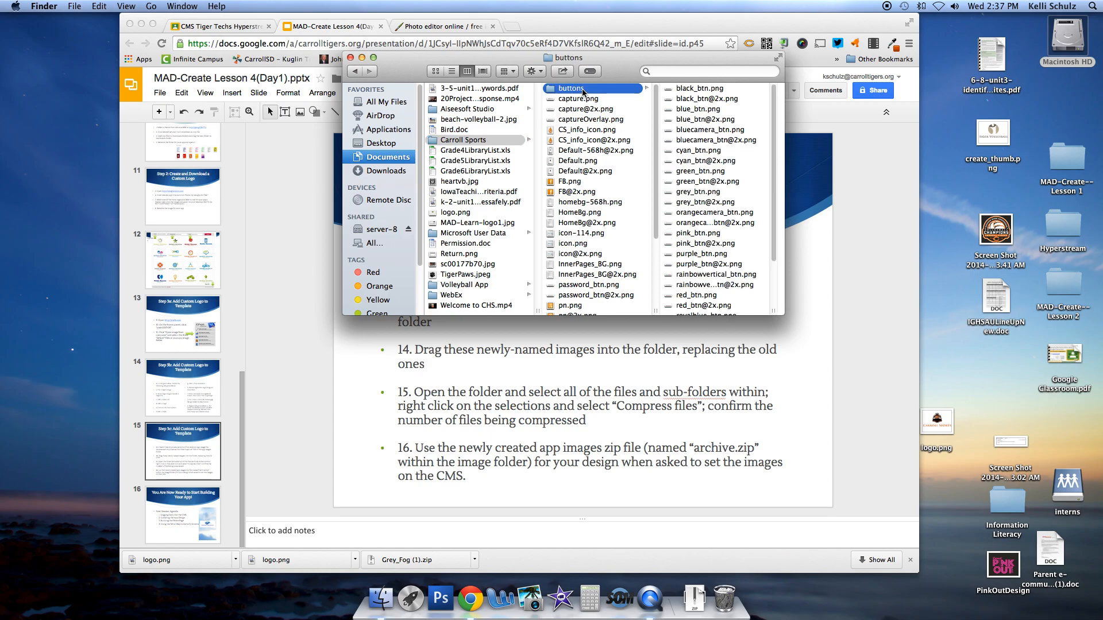
pyautogui.hotkey('shift', 'Down')
pyautogui.hotkey('shift', 'Down')
pyautogui.hotkey('shift', 'Down')
pyautogui.hotkey('shift', 'Down')
pyautogui.hotkey('shift', 'Down')
pyautogui.hotkey('shift', 'Down')
pyautogui.hotkey('shift', 'Down')
pyautogui.hotkey('shift', 'Down')
pyautogui.hotkey('shift', 'Down')
pyautogui.hotkey('shift', 'Down')
pyautogui.hotkey('shift', 'Down')
pyautogui.hotkey('shift', 'Down')
pyautogui.hotkey('shift', 'Down')
pyautogui.hotkey('shift', 'Down')
pyautogui.hotkey('shift', 'Down')
pyautogui.hotkey('shift', 'Down')
pyautogui.hotkey('shift', 'Down')
pyautogui.hotkey('shift', 'Down')
pyautogui.hotkey('shift', 'Down')
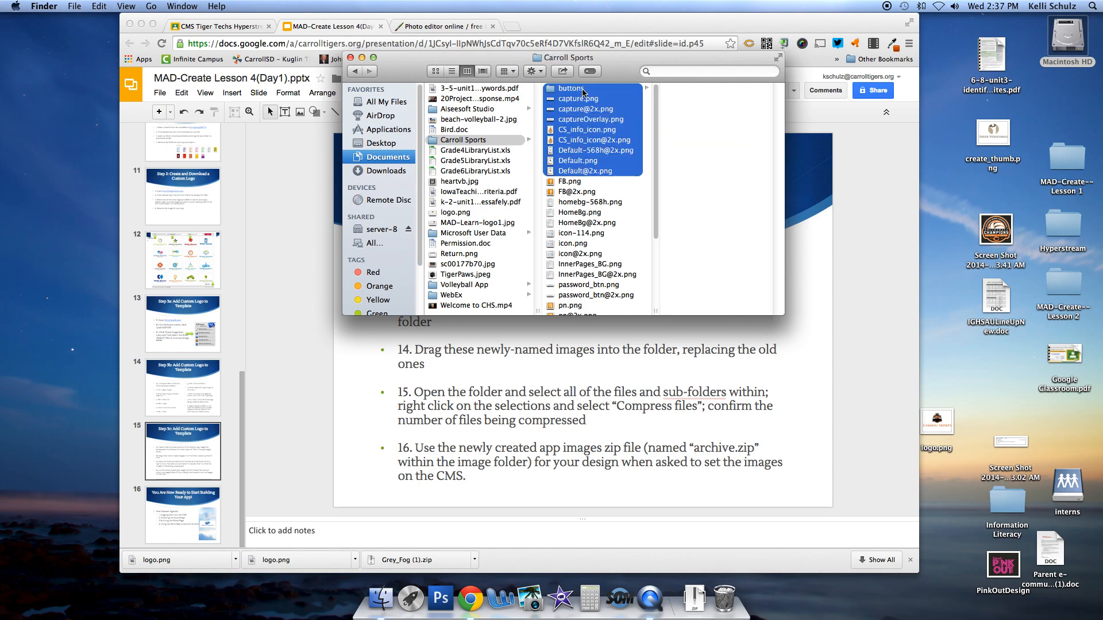
pyautogui.hotkey('shift', 'Down')
pyautogui.hotkey('shift', 'Down')
pyautogui.hotkey('shift', 'Down')
pyautogui.hotkey('shift', 'Down')
pyautogui.hotkey('shift', 'Down')
pyautogui.hotkey('shift', 'Down')
pyautogui.hotkey('shift', 'Down')
pyautogui.hotkey('shift', 'Down')
pyautogui.hotkey('shift', 'Down')
pyautogui.hotkey('shift', 'Down')
pyautogui.hotkey('shift', 'Down')
pyautogui.hotkey('shift', 'Down')
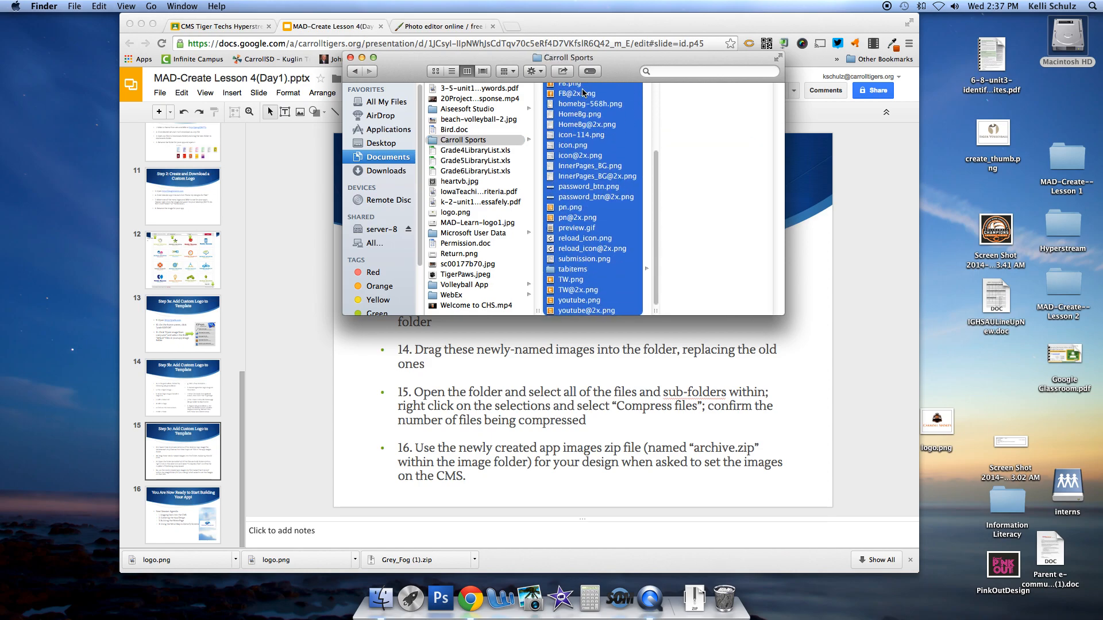
pyautogui.rightClick(570, 123)
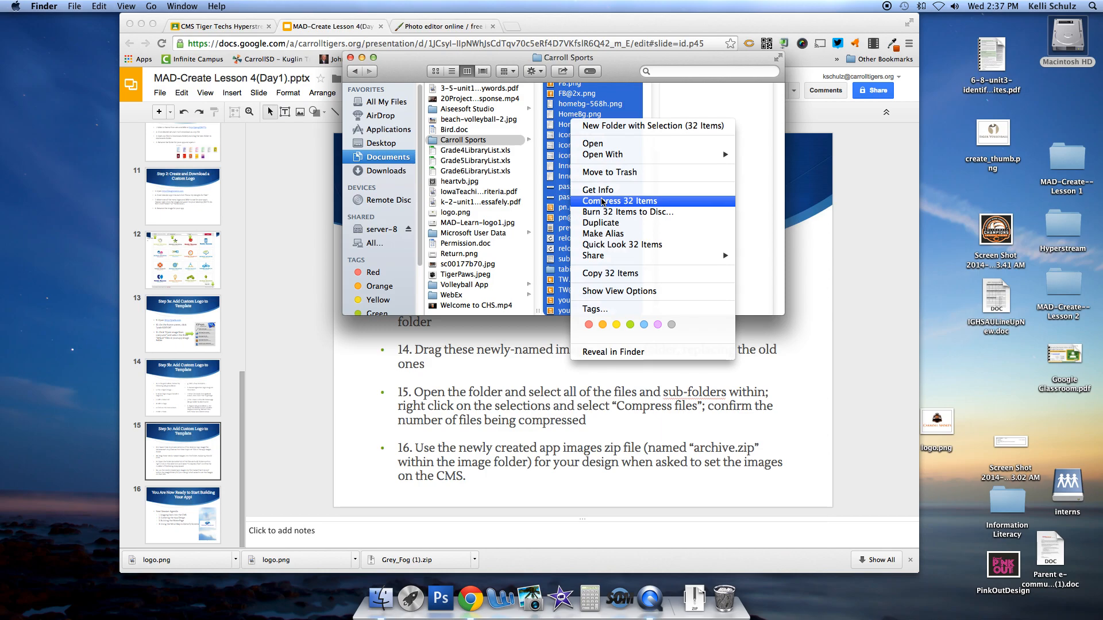
pyautogui.click(602, 201)
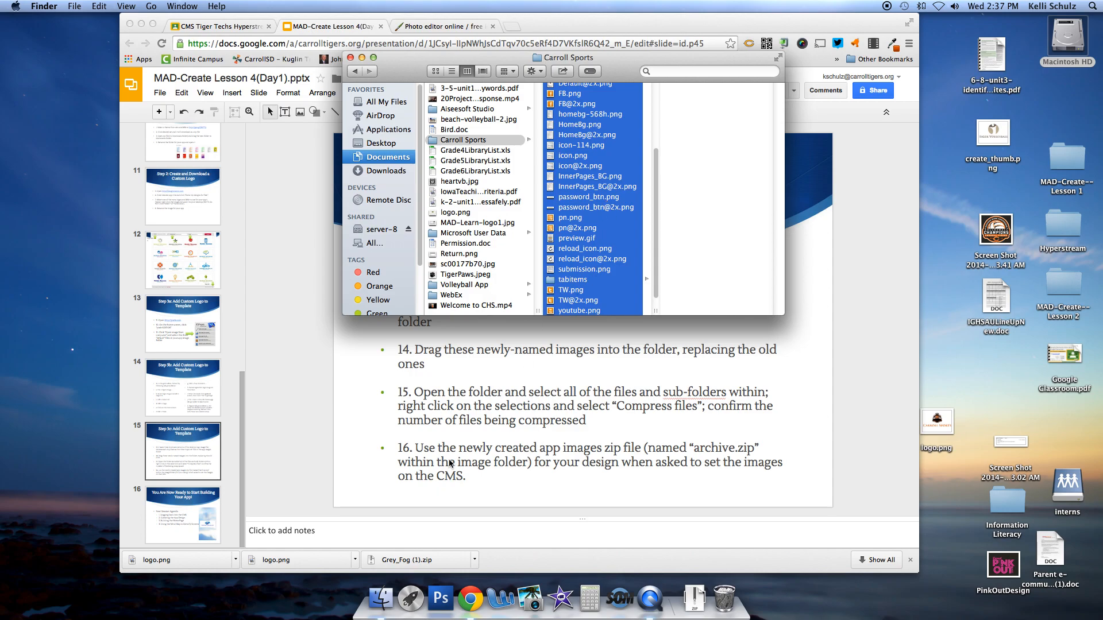
# Return to the browser and close the Pixlr photo editor page
pyautogui.click(680, 484)
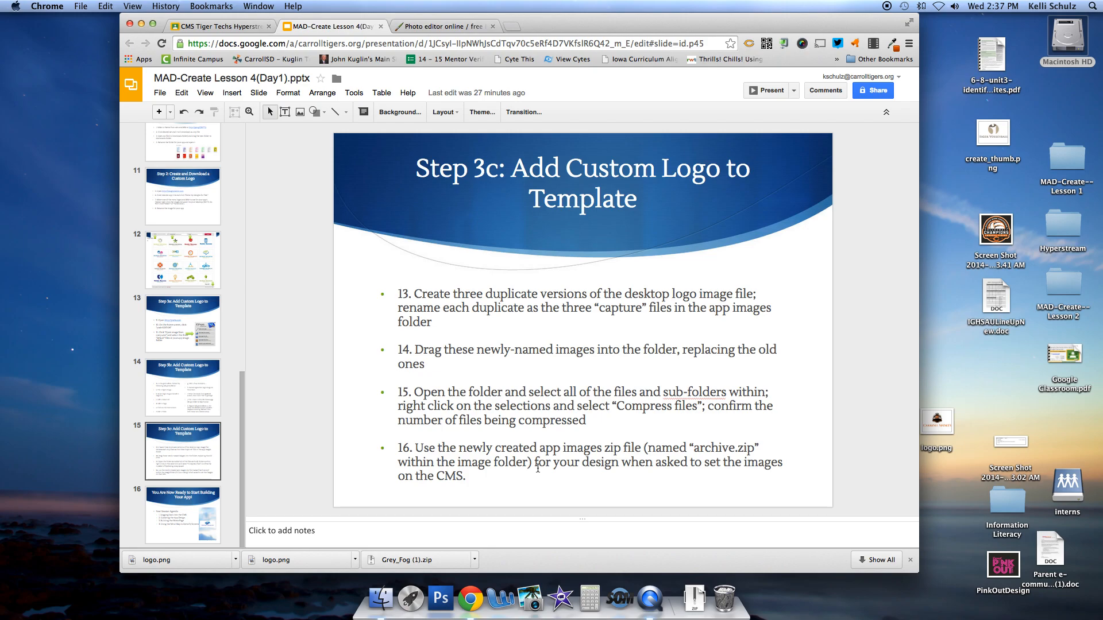
pyautogui.click(414, 27)
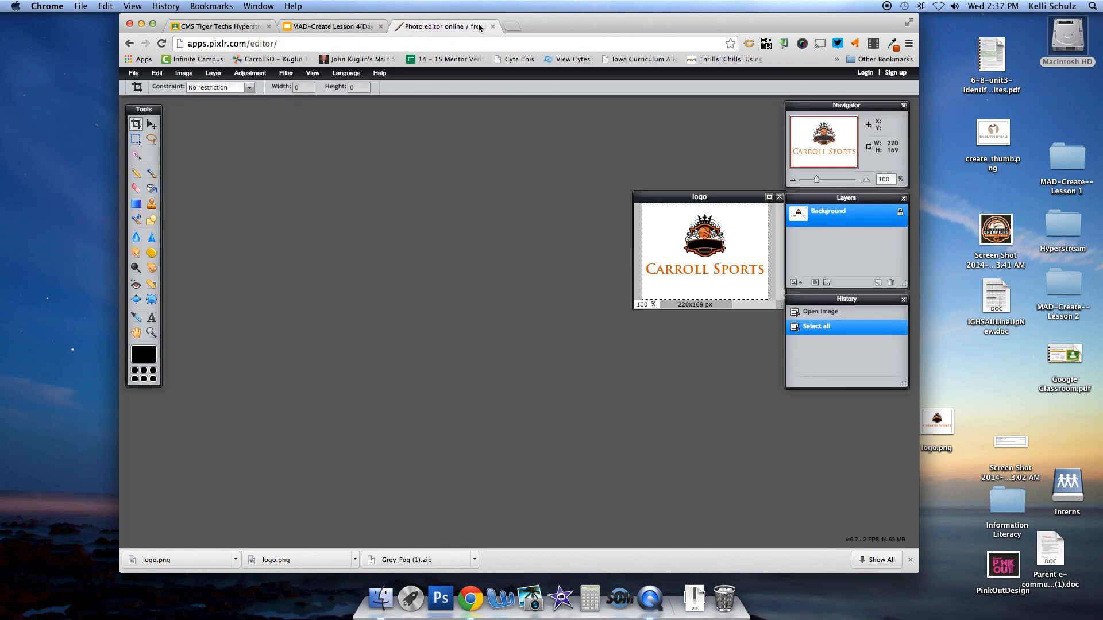
pyautogui.click(493, 27)
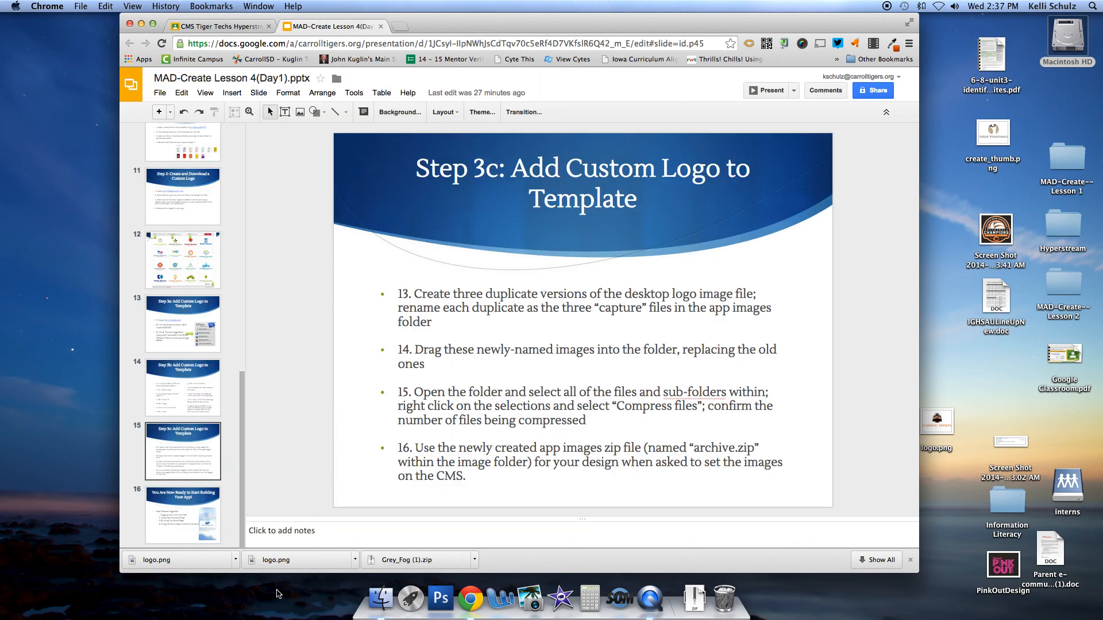
pyautogui.click(653, 601)
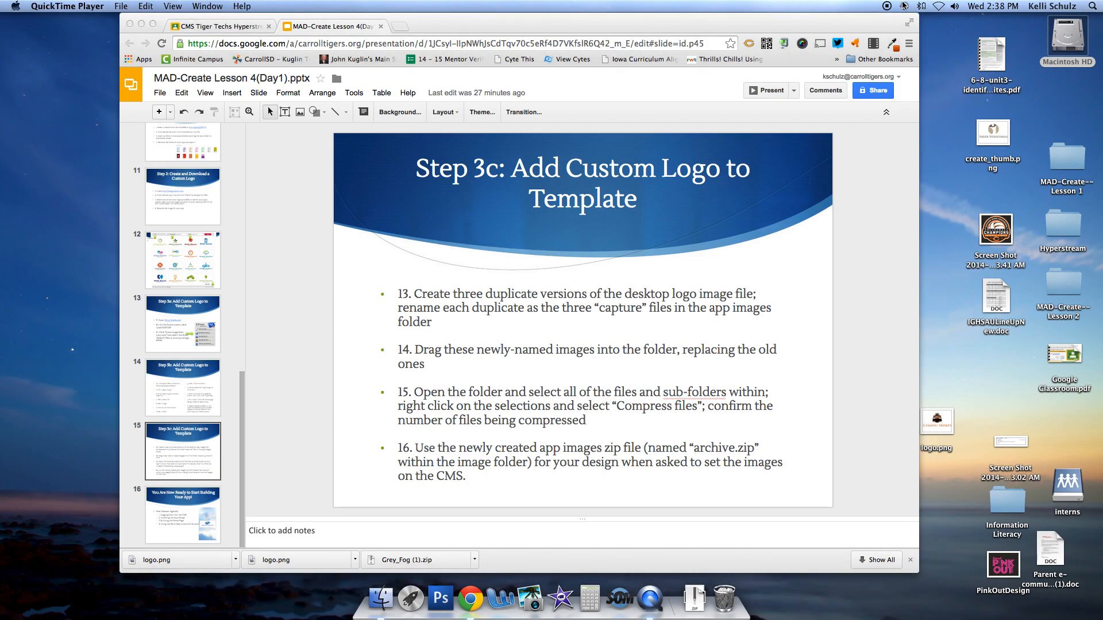